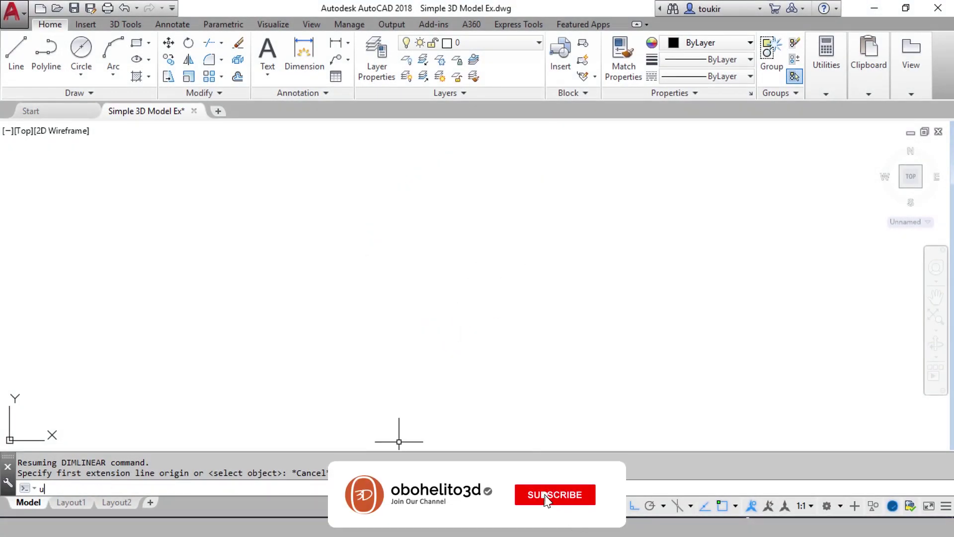
- Confirm Decimal drawing units with Millimeters insertion scale in the Drawing Units dialog
{"action": "type", "text": "n"}
{"action": "key", "text": "Return"}
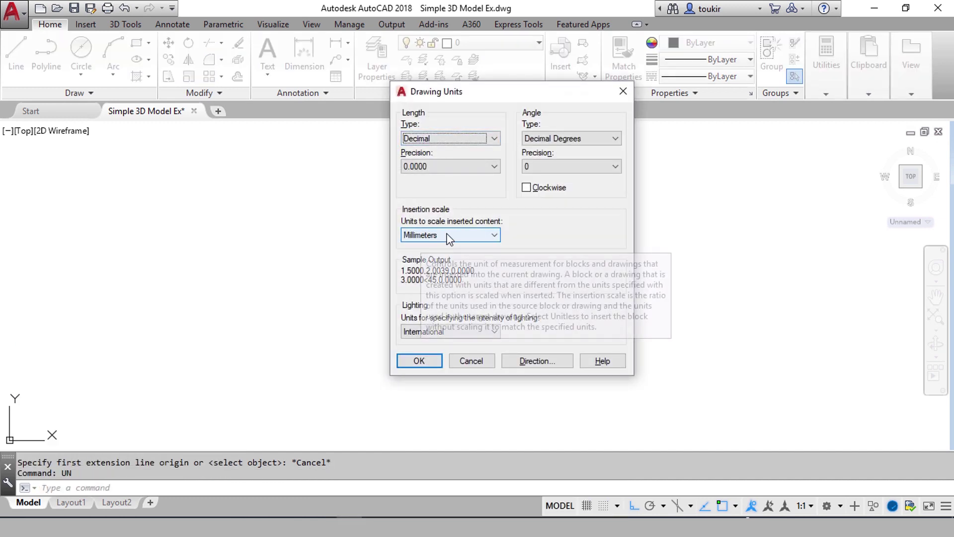
{"action": "left_click", "coordinate": [437, 370]}
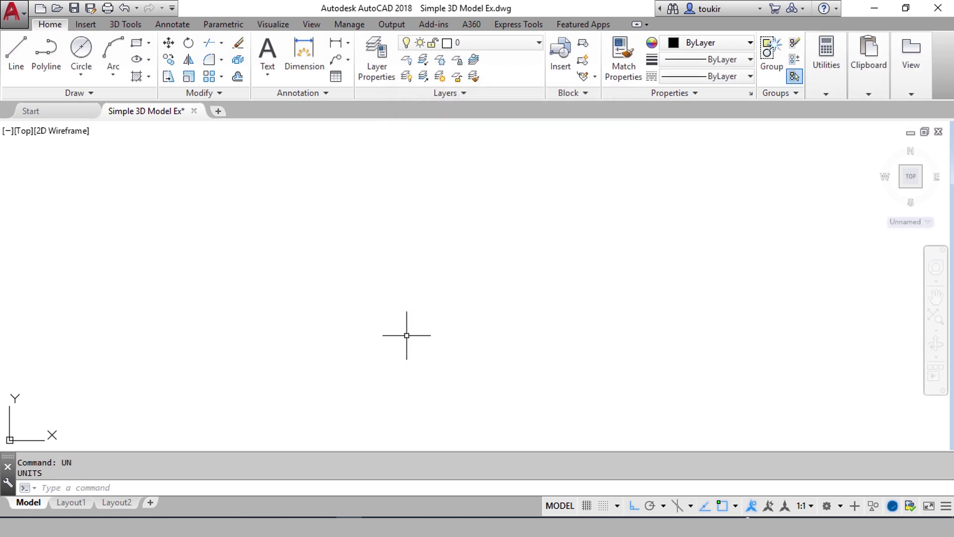
- Switch to the Right view and draw a polyline 30 units left, then 50 down
{"action": "left_click", "coordinate": [23, 134]}
{"action": "left_click", "coordinate": [68, 211]}
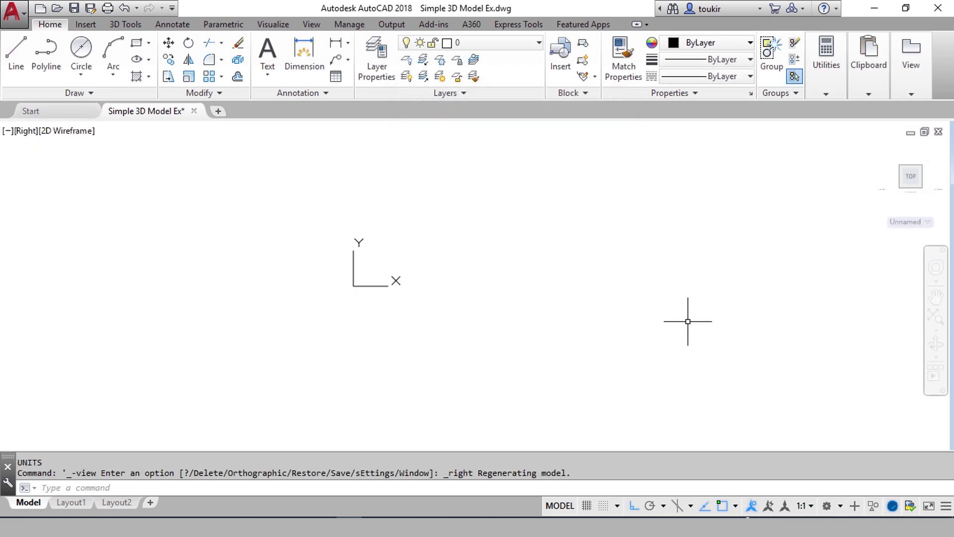
{"action": "scroll", "coordinate": [503, 266], "scroll_direction": "up", "scroll_amount": 3}
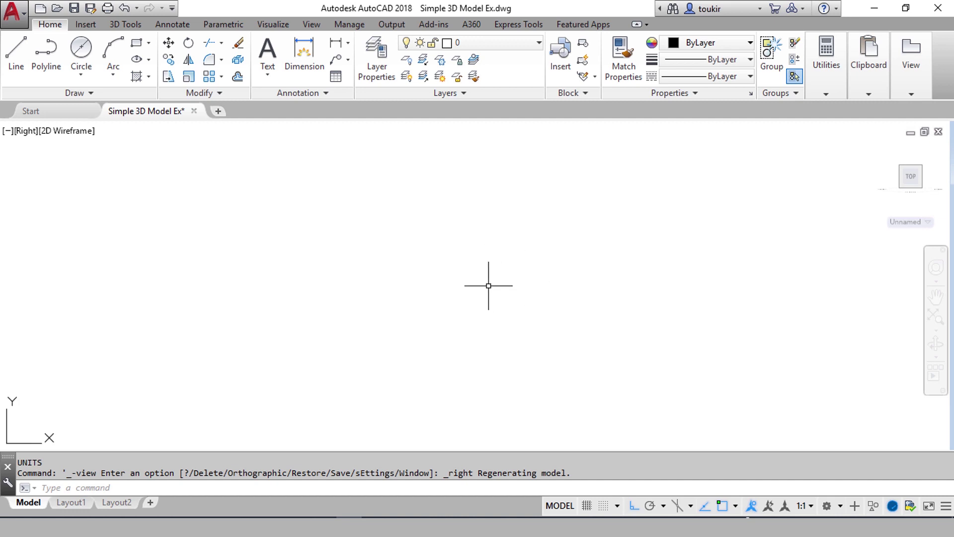
{"action": "type", "text": "PL"}
{"action": "key", "text": "Return"}
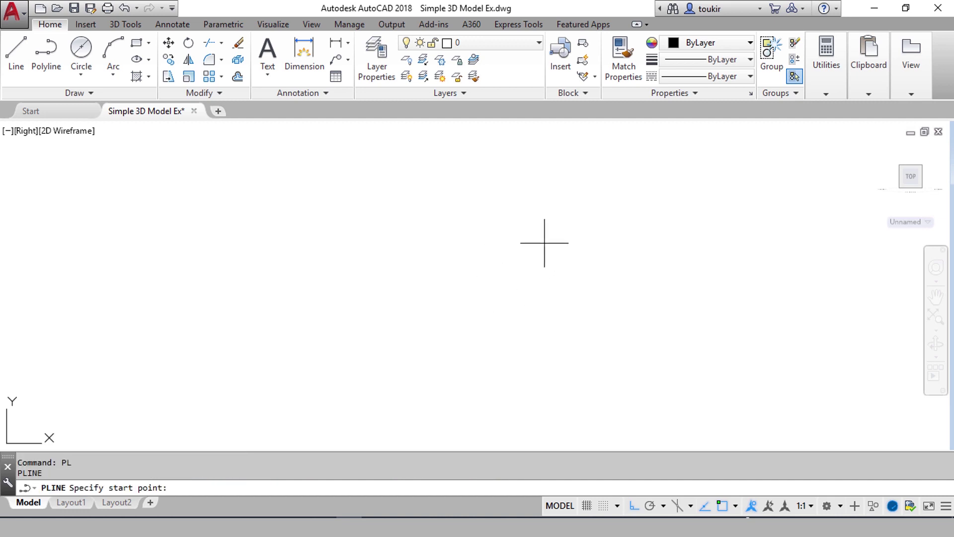
{"action": "left_click", "coordinate": [558, 228]}
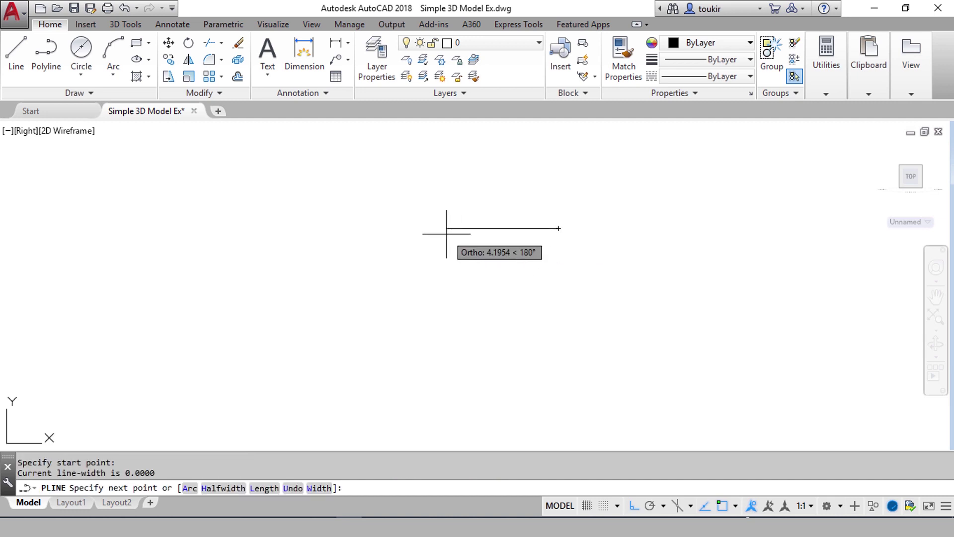
{"action": "type", "text": "30"}
{"action": "key", "text": "Return"}
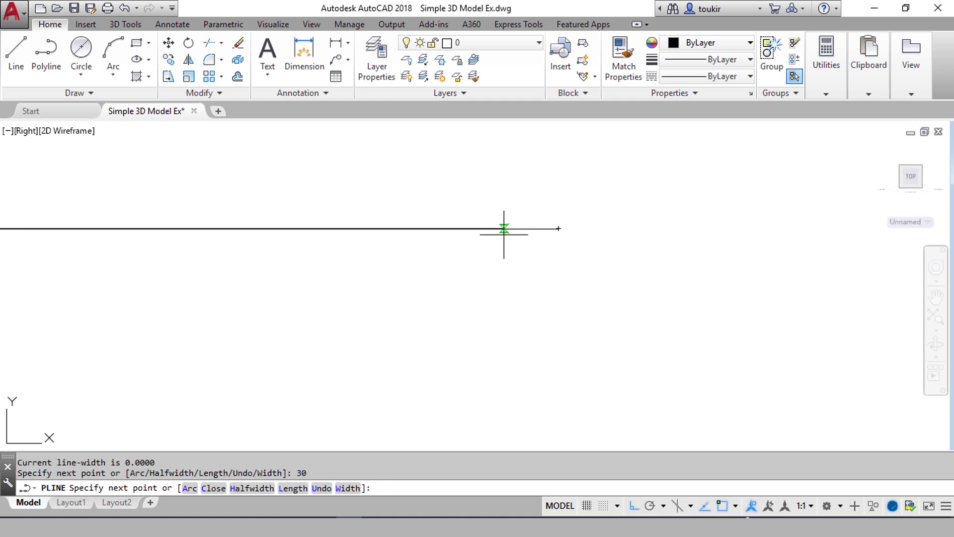
{"action": "scroll", "coordinate": [597, 215], "scroll_direction": "down", "scroll_amount": 4}
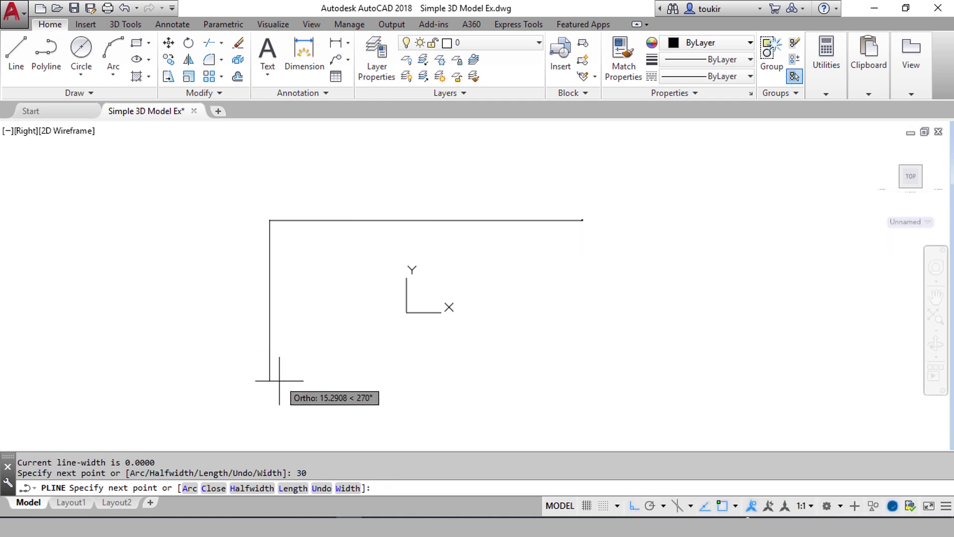
{"action": "type", "text": "50"}
{"action": "key", "text": "Return"}
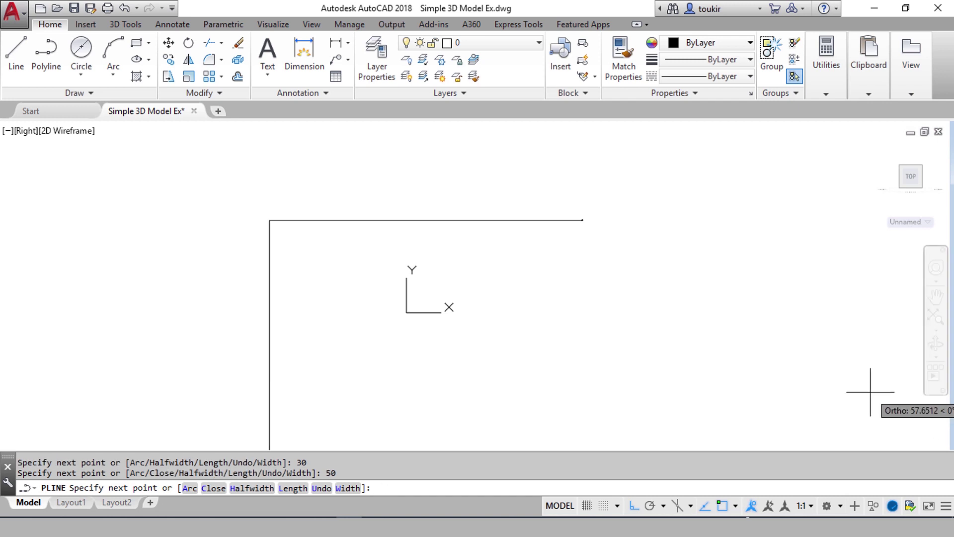
{"action": "key", "text": "Escape"}
- Draw a 50-unit polyline rightward from the vertical line's bottom end
{"action": "left_click", "coordinate": [936, 316]}
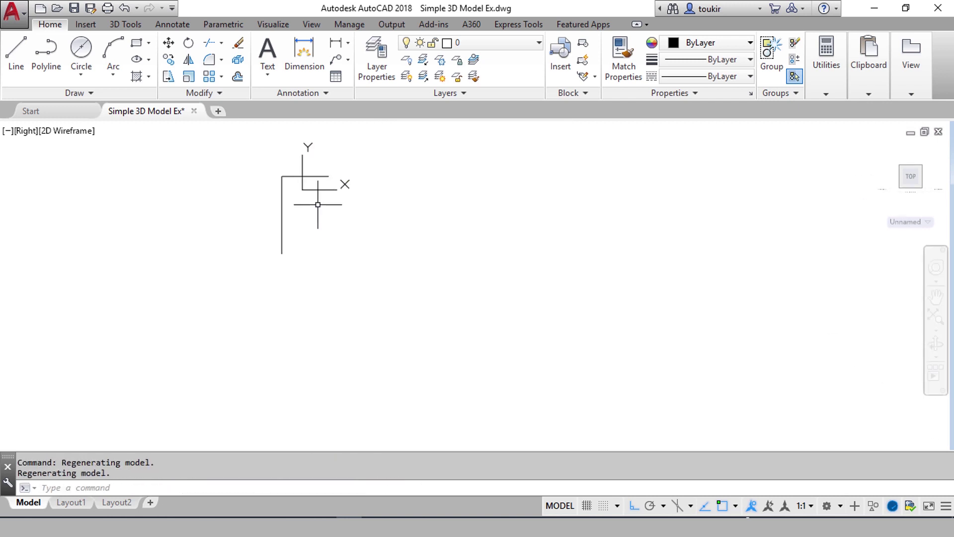
{"action": "scroll", "coordinate": [242, 178], "scroll_direction": "up", "scroll_amount": 4}
{"action": "type", "text": "pl"}
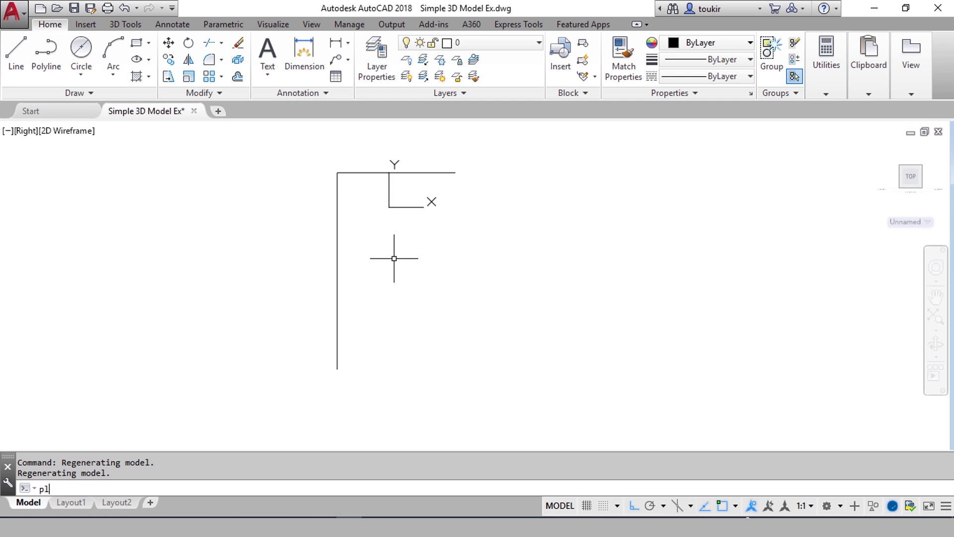
{"action": "key", "text": "Return"}
{"action": "left_click", "coordinate": [338, 368]}
{"action": "type", "text": "50"}
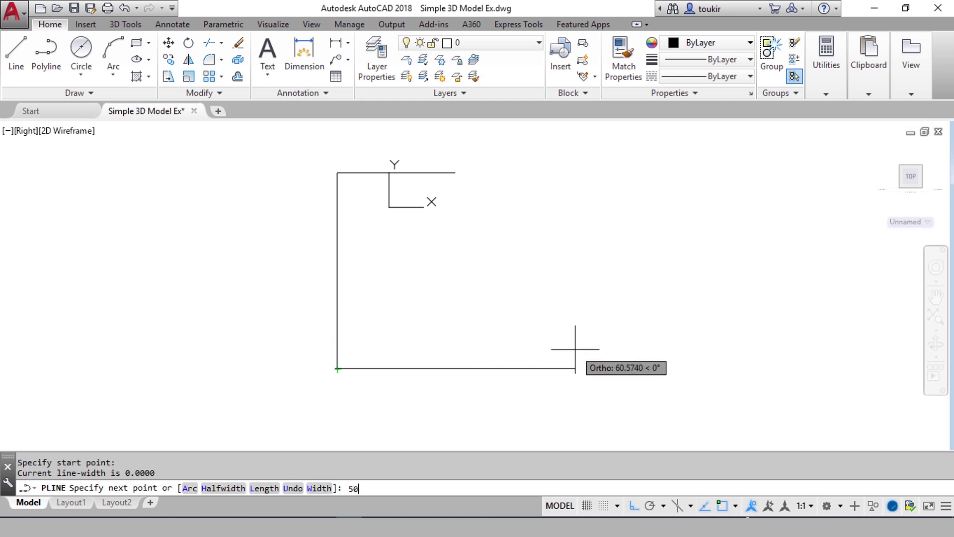
{"action": "key", "text": "Return"}
{"action": "key", "text": "Escape"}
{"action": "scroll", "coordinate": [441, 271], "scroll_direction": "up", "scroll_amount": 2}
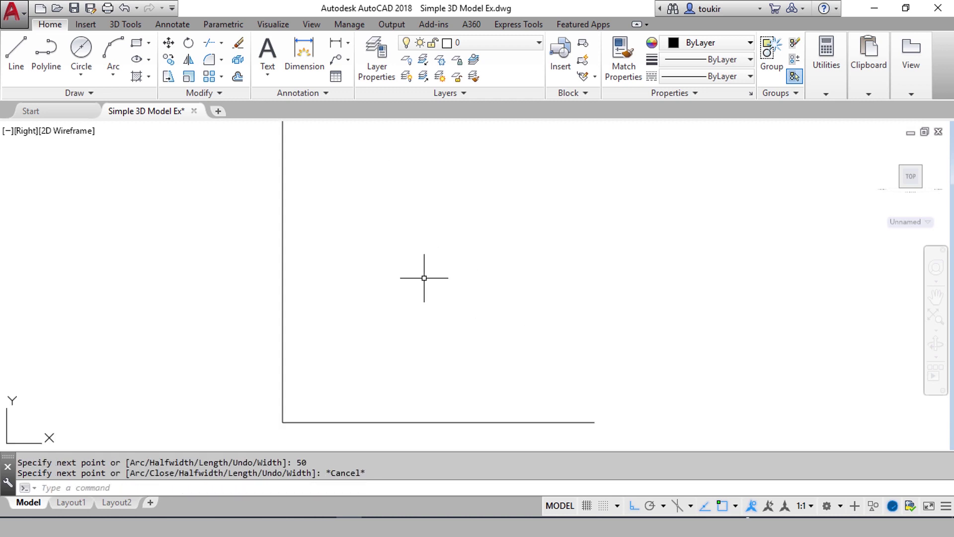
{"action": "scroll", "coordinate": [426, 277], "scroll_direction": "down", "scroll_amount": 2}
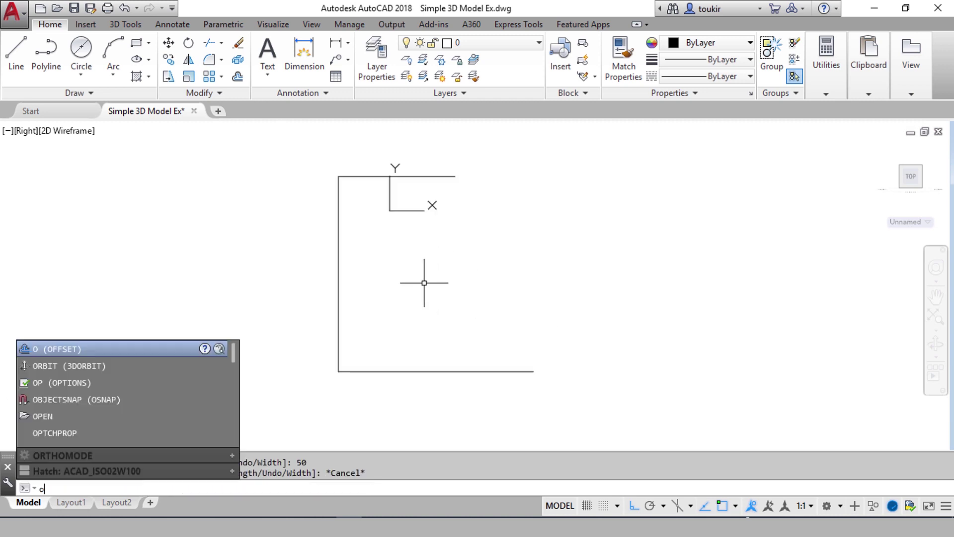
- Fillet the vertical and bottom lines with a radius of 20
{"action": "key", "text": "BackSpace"}
{"action": "key", "text": "BackSpace"}
{"action": "type", "text": "F"}
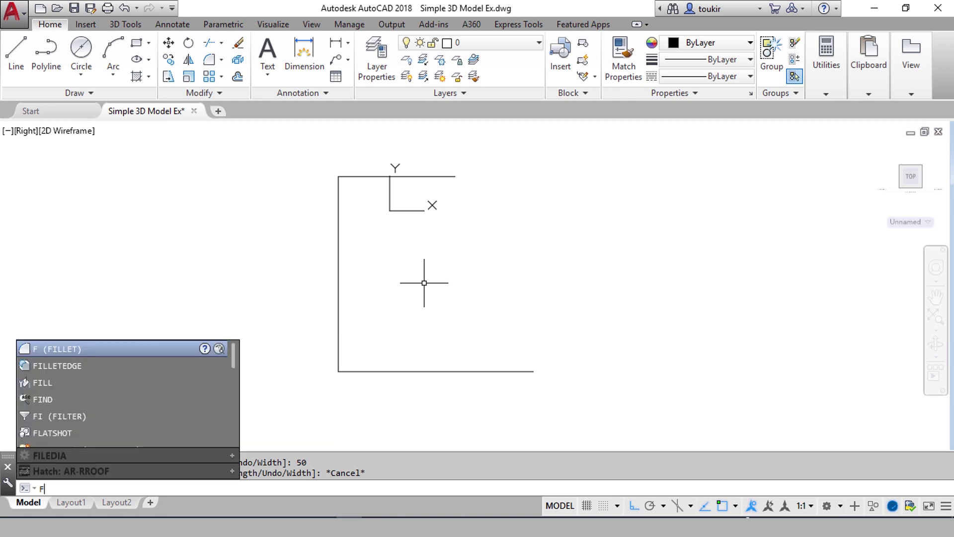
{"action": "key", "text": "Return"}
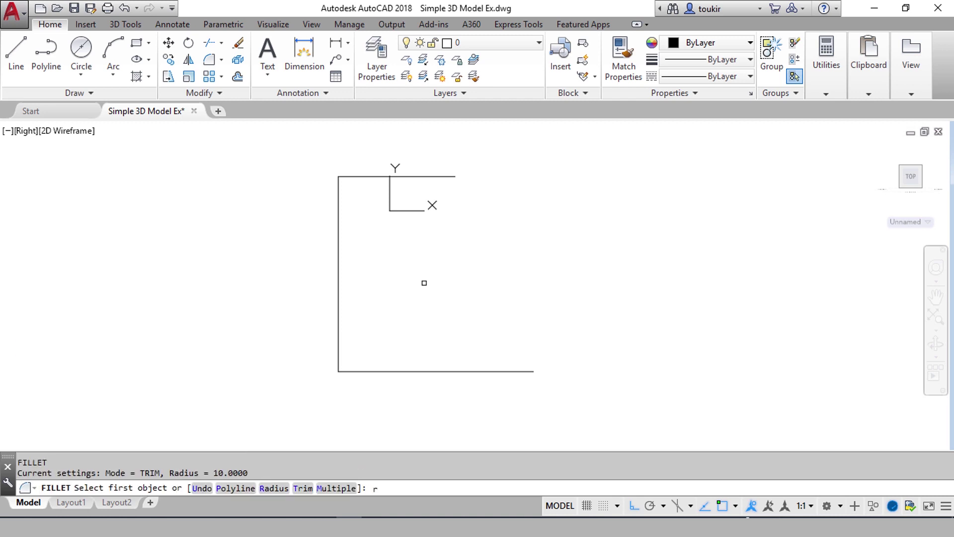
{"action": "key", "text": "Return"}
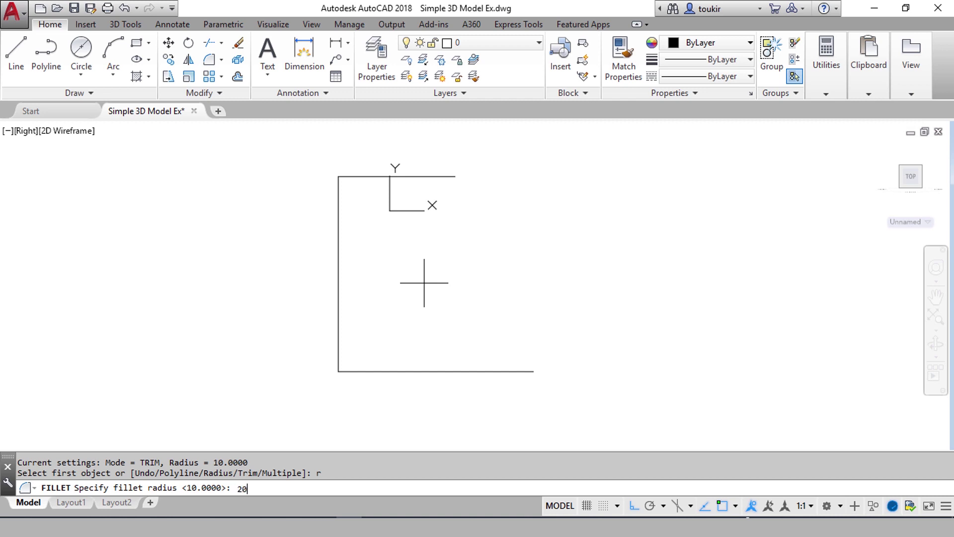
{"action": "key", "text": "Return"}
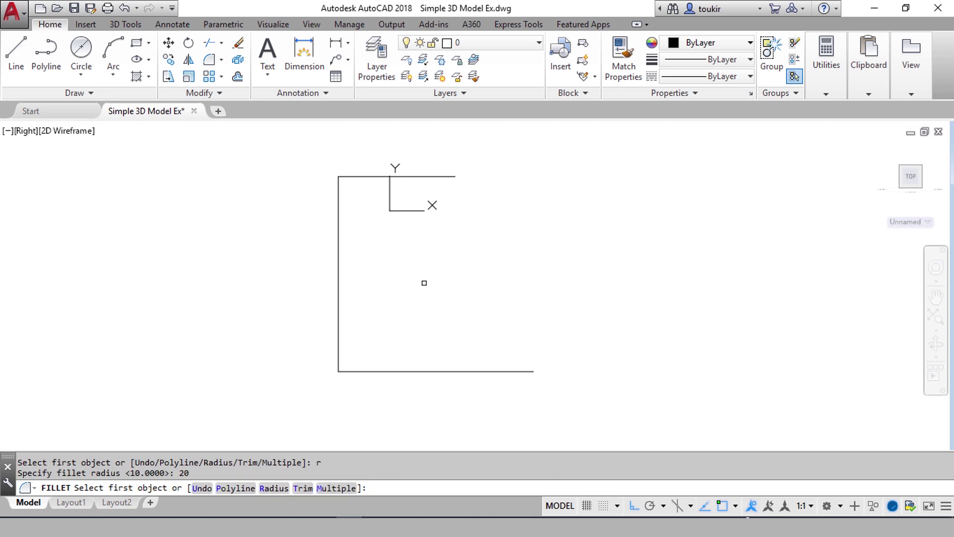
{"action": "left_click", "coordinate": [337, 343]}
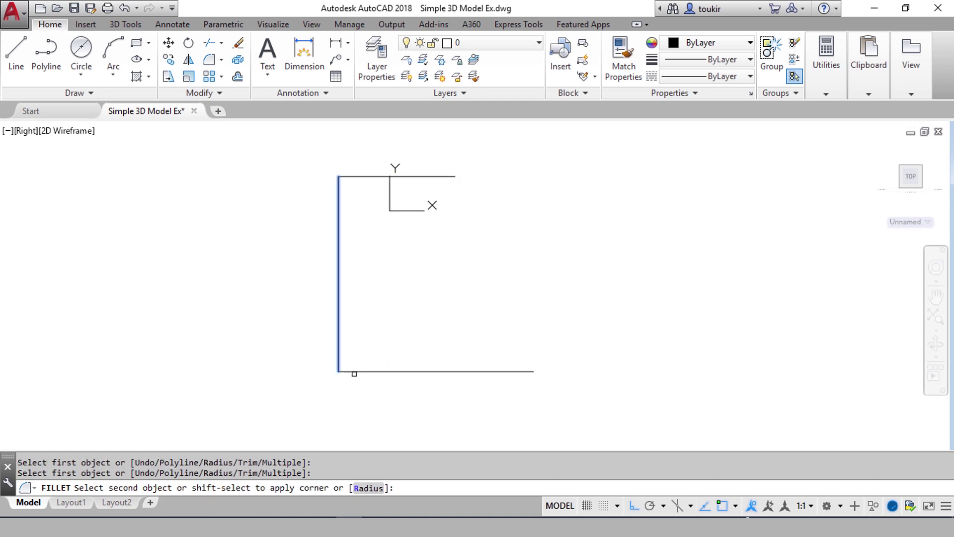
{"action": "left_click", "coordinate": [354, 370]}
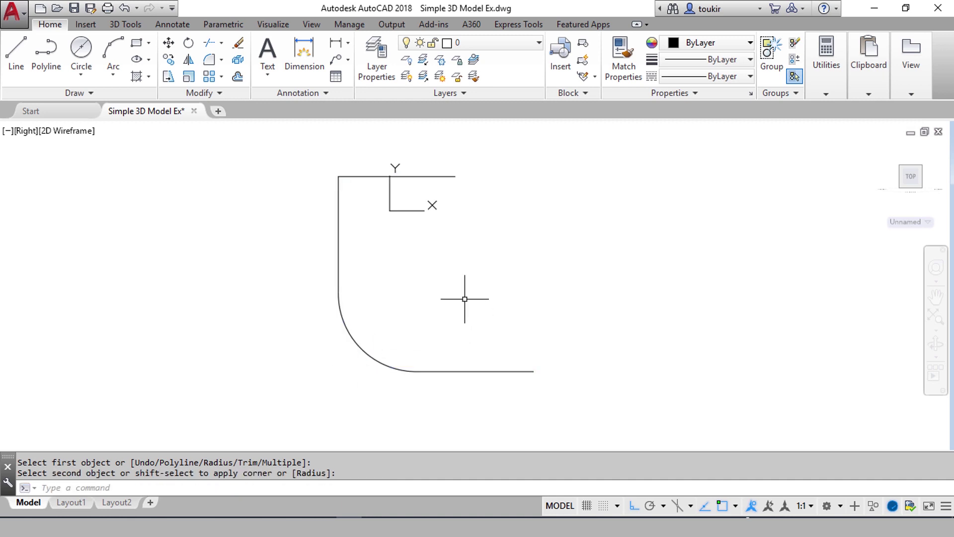
{"action": "key", "text": "Escape"}
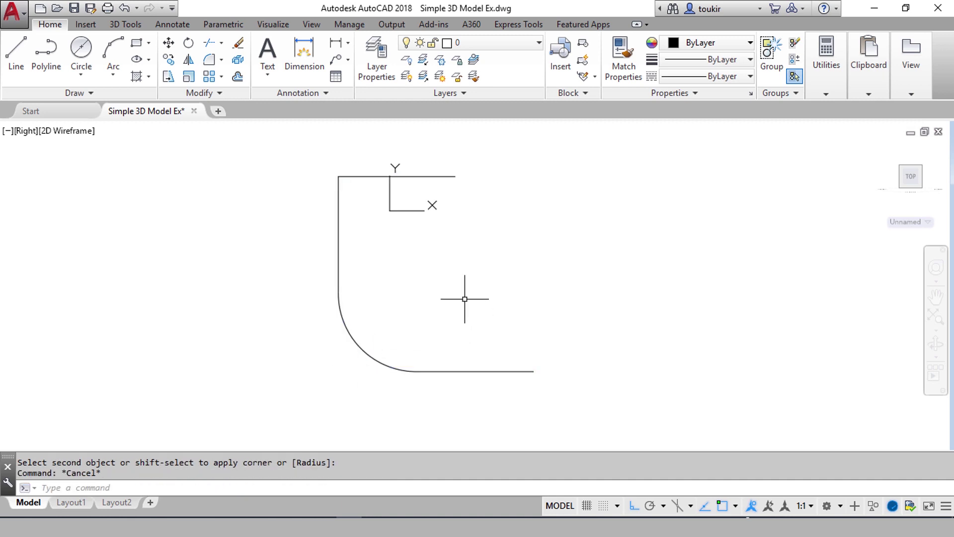
{"action": "type", "text": "o"}
- Offset the filleted outline 10 units inward
{"action": "key", "text": "Return"}
{"action": "type", "text": "10"}
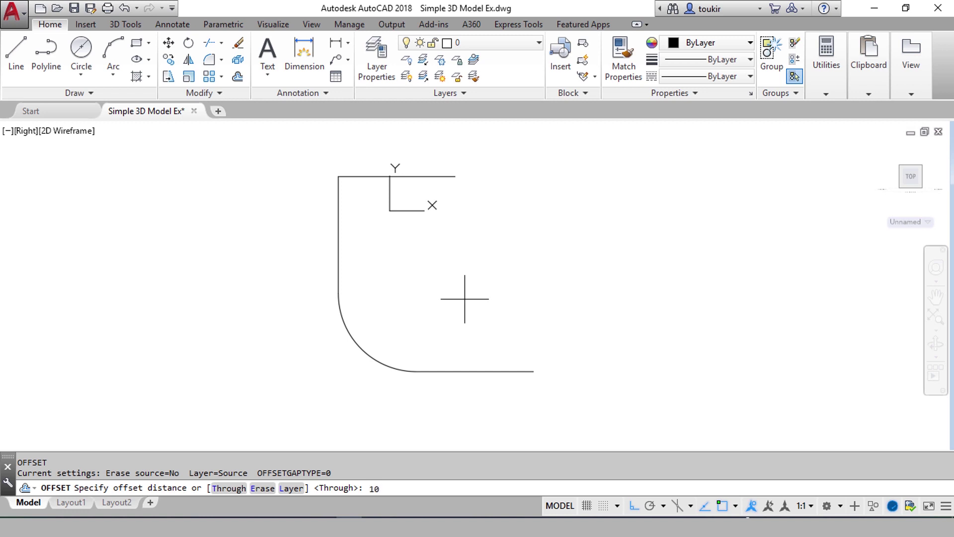
{"action": "key", "text": "Return"}
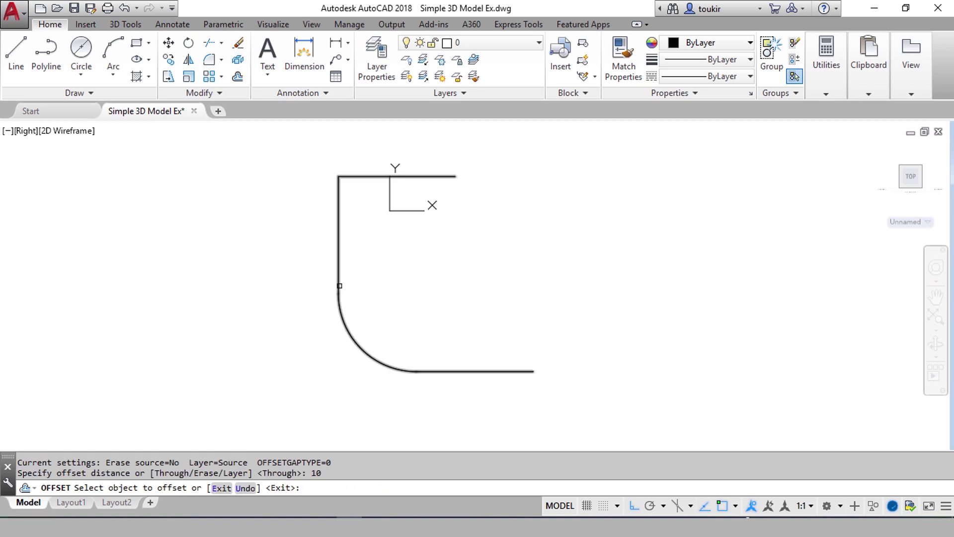
{"action": "left_click", "coordinate": [339, 281]}
{"action": "left_click", "coordinate": [409, 273]}
{"action": "key", "text": "Escape"}
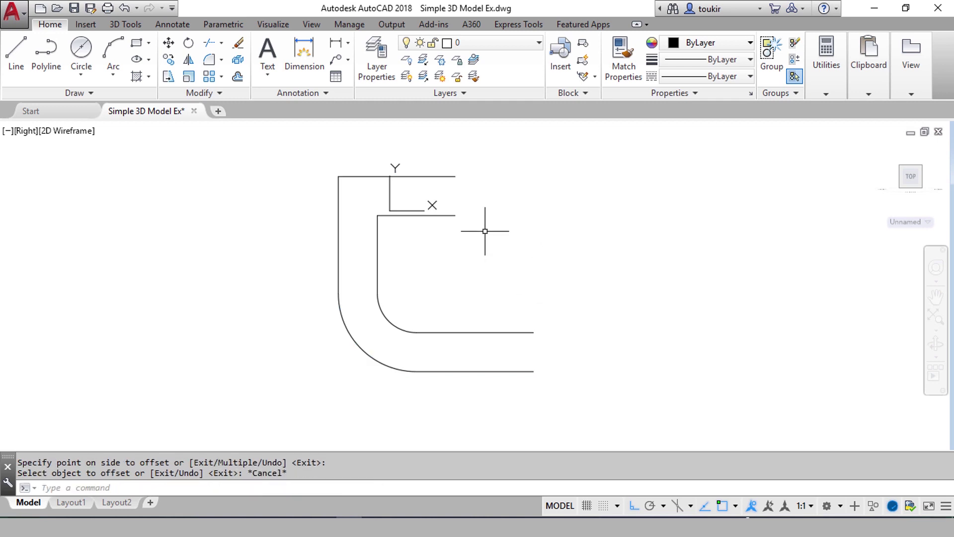
- Draw polylines capping the open top and base ends between the two outlines
{"action": "key", "text": "Return"}
{"action": "left_click", "coordinate": [455, 176]}
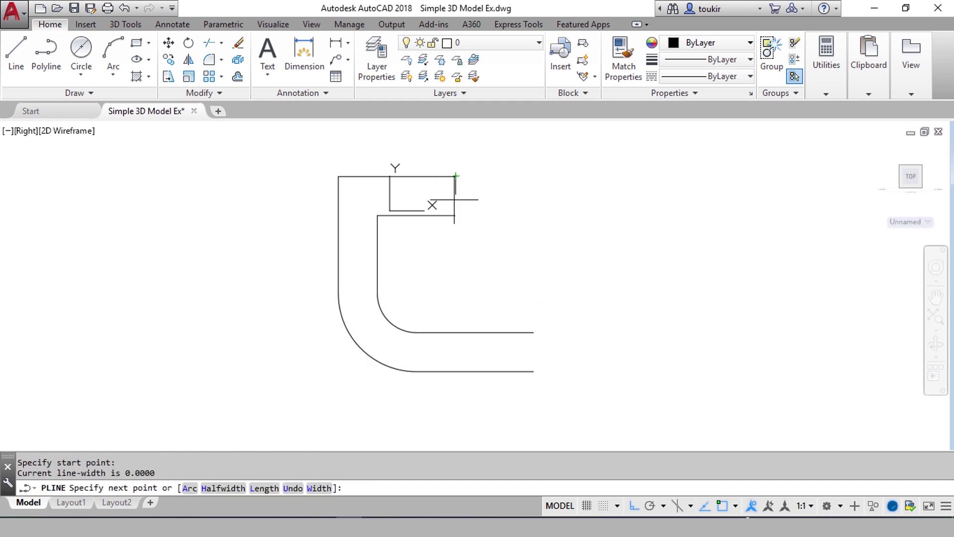
{"action": "left_click", "coordinate": [455, 215]}
{"action": "key", "text": "Escape"}
{"action": "right_click", "coordinate": [519, 238]}
{"action": "left_click", "coordinate": [546, 247]}
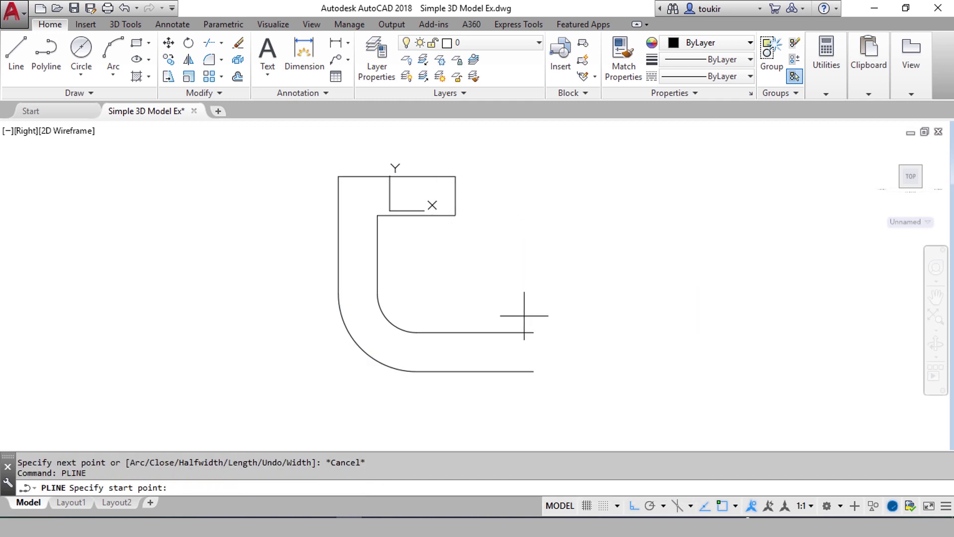
{"action": "left_click", "coordinate": [534, 332]}
{"action": "left_click", "coordinate": [534, 371]}
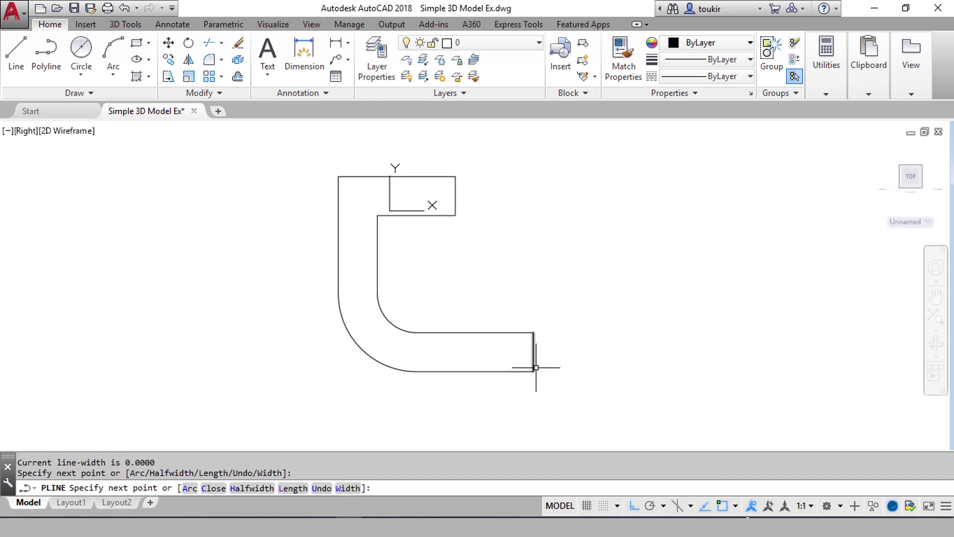
{"action": "key", "text": "Escape"}
- Window-select all outline pieces and join them into one closed polyline
{"action": "left_click", "coordinate": [591, 164]}
{"action": "left_click", "coordinate": [287, 438]}
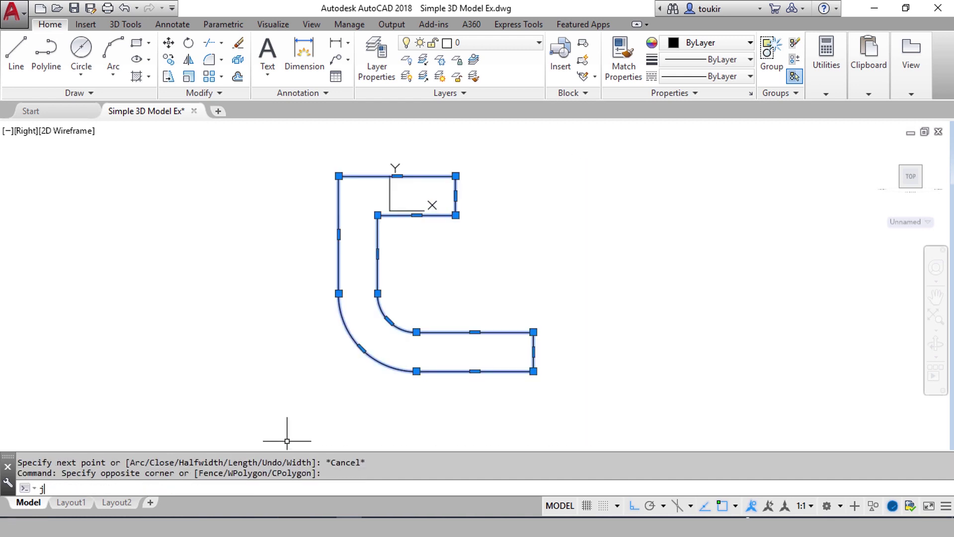
{"action": "key", "text": "Return"}
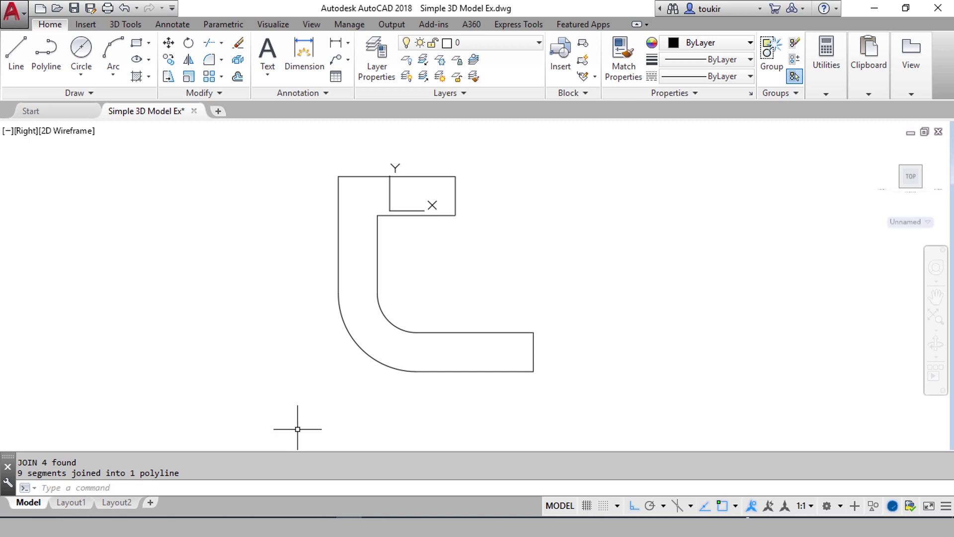
- Extrude the closed profile 40 units in SW Isometric, then view it in SE Isometric
{"action": "left_click", "coordinate": [30, 134]}
{"action": "left_click", "coordinate": [104, 253]}
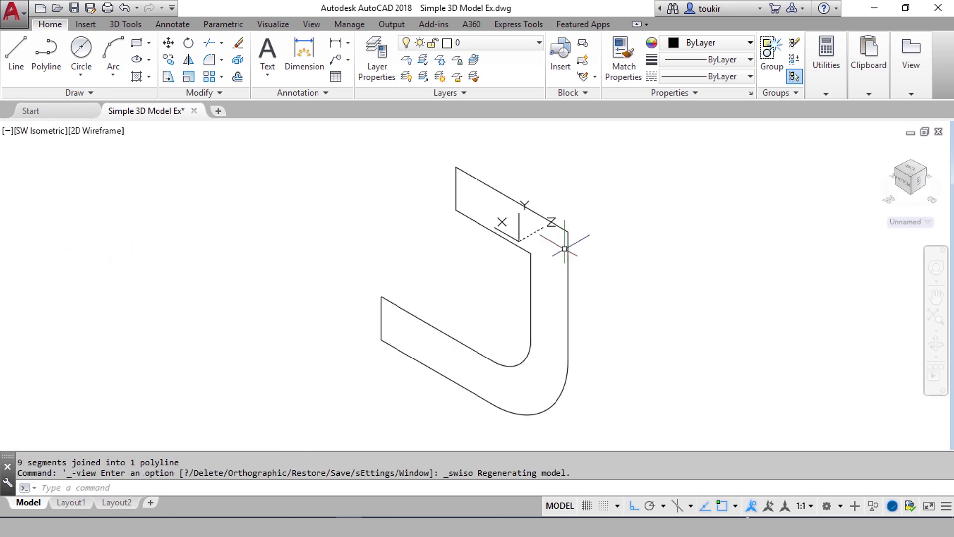
{"action": "type", "text": "ext"}
{"action": "key", "text": "Return"}
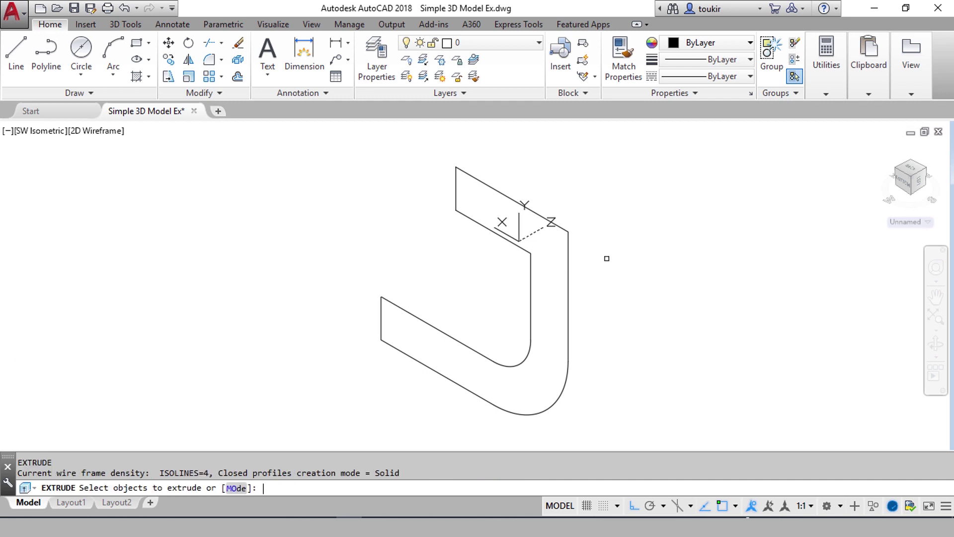
{"action": "left_click", "coordinate": [569, 277]}
{"action": "key", "text": "Return"}
{"action": "type", "text": "40"}
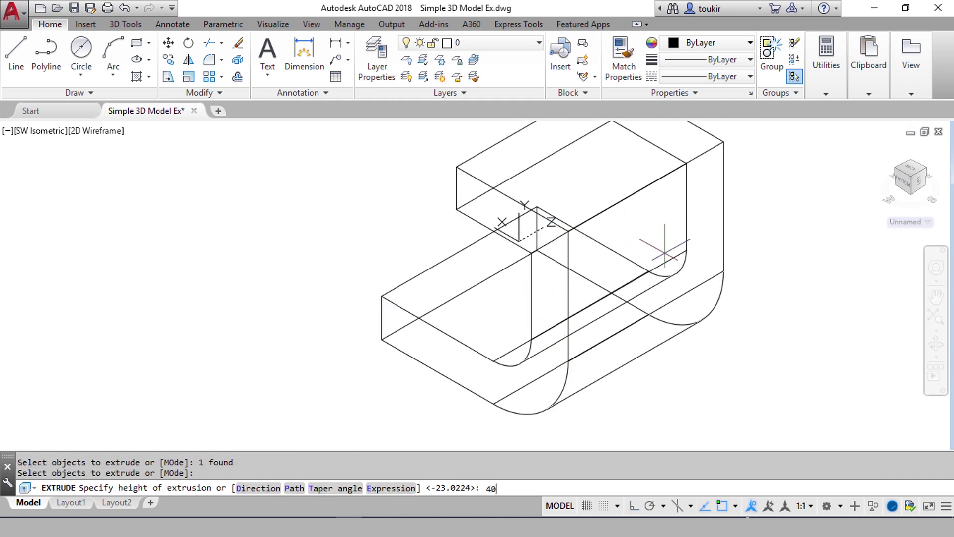
{"action": "key", "text": "Return"}
{"action": "scroll", "coordinate": [472, 322], "scroll_direction": "down", "scroll_amount": 2}
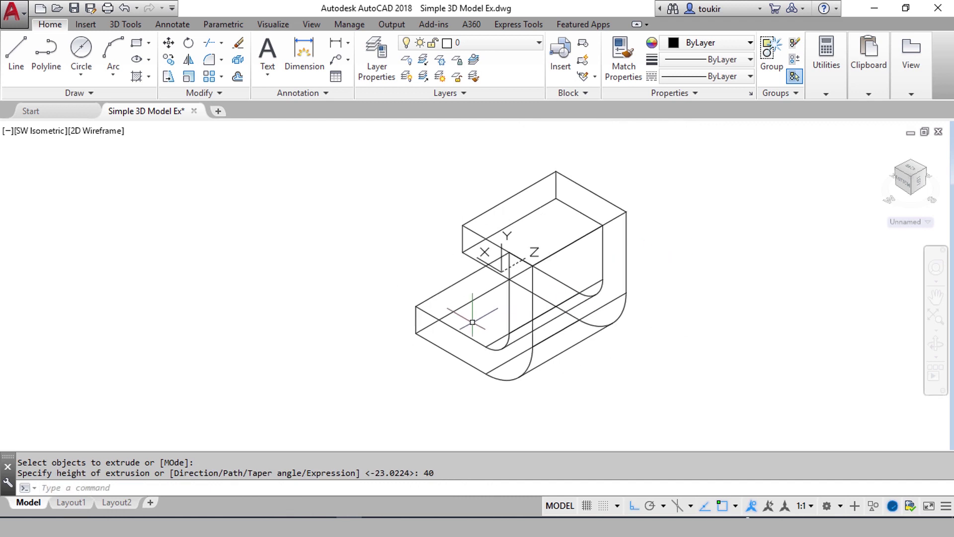
{"action": "left_click", "coordinate": [42, 131]}
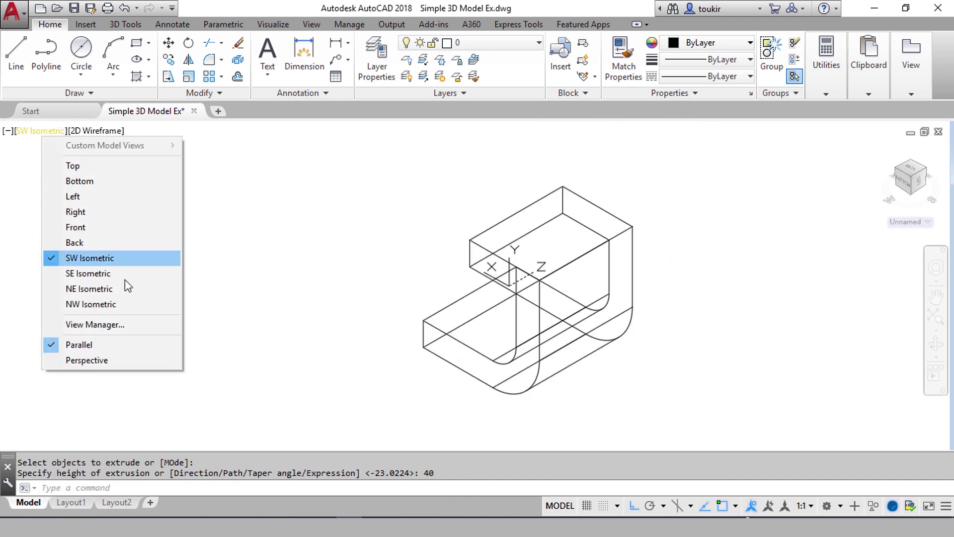
{"action": "left_click", "coordinate": [110, 273]}
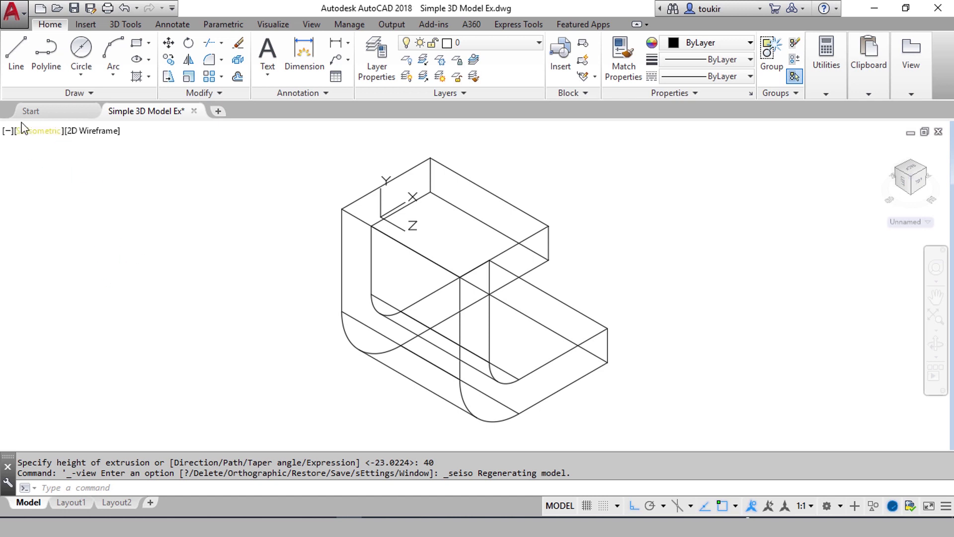
- In NE Isometric, fillet the base's front and right vertical edges with radius 20
{"action": "left_click", "coordinate": [37, 133]}
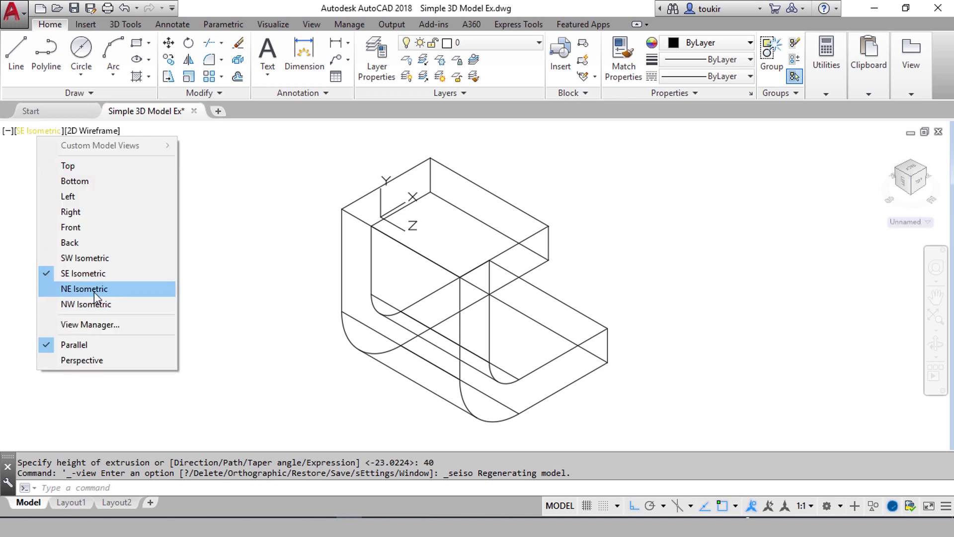
{"action": "left_click", "coordinate": [94, 291]}
{"action": "type", "text": "F"}
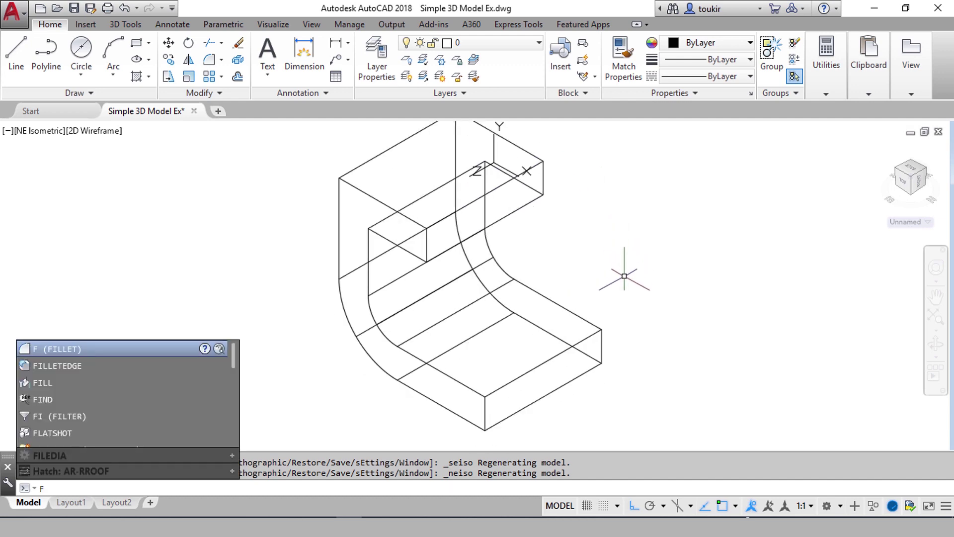
{"action": "left_click", "coordinate": [60, 365]}
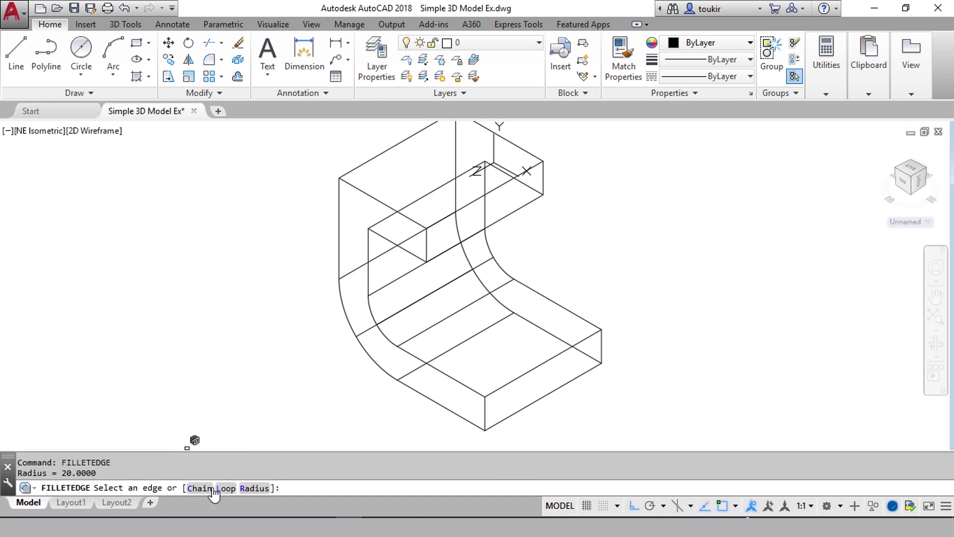
{"action": "left_click", "coordinate": [246, 490]}
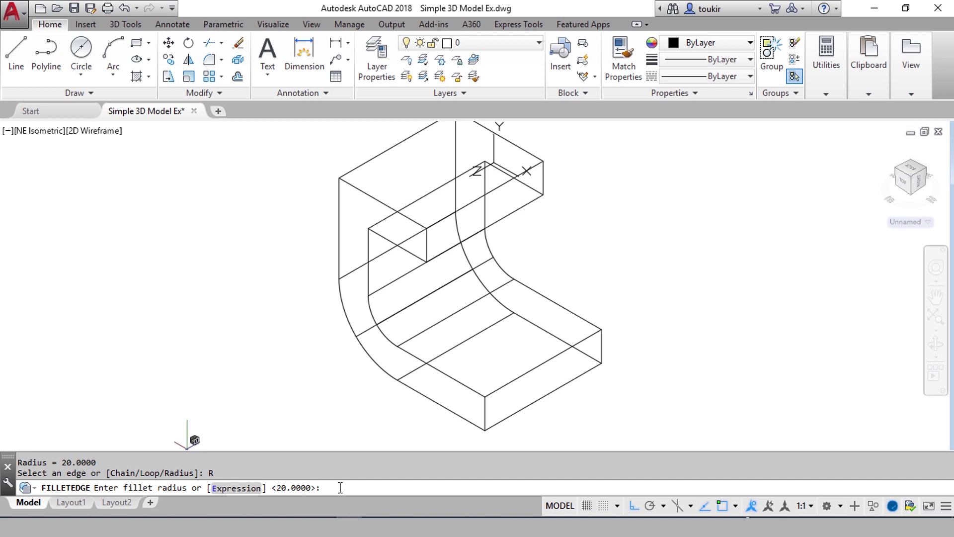
{"action": "type", "text": "20"}
{"action": "key", "text": "Return"}
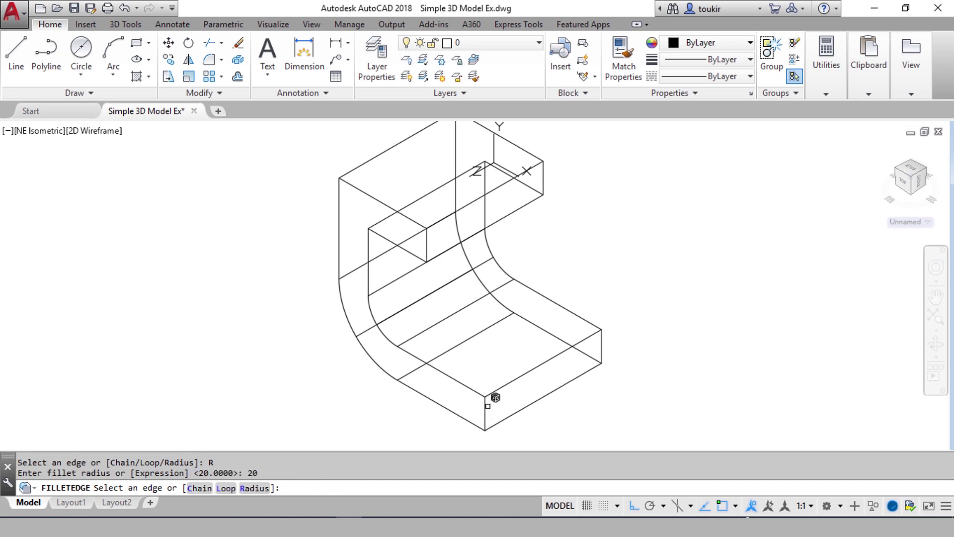
{"action": "left_click", "coordinate": [484, 408]}
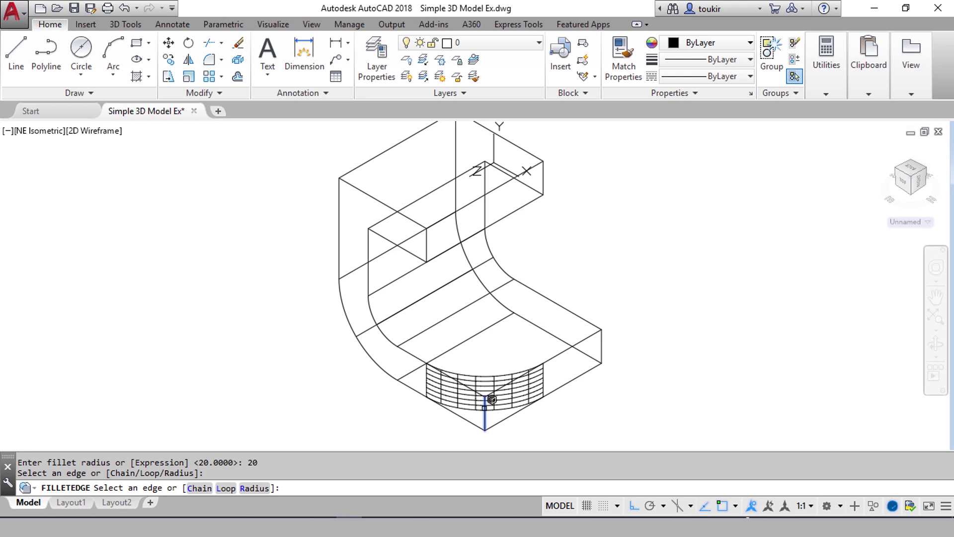
{"action": "left_click", "coordinate": [603, 344]}
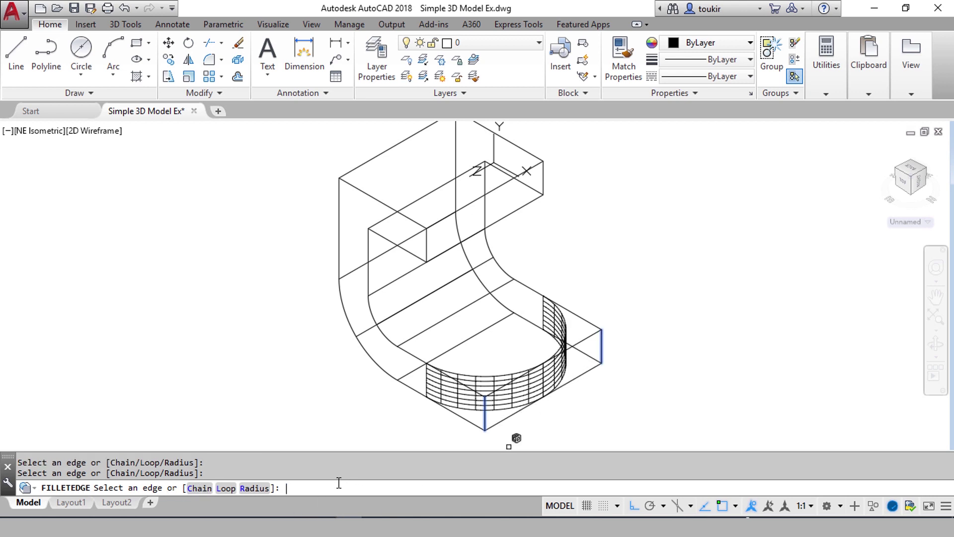
{"action": "key", "text": "Return"}
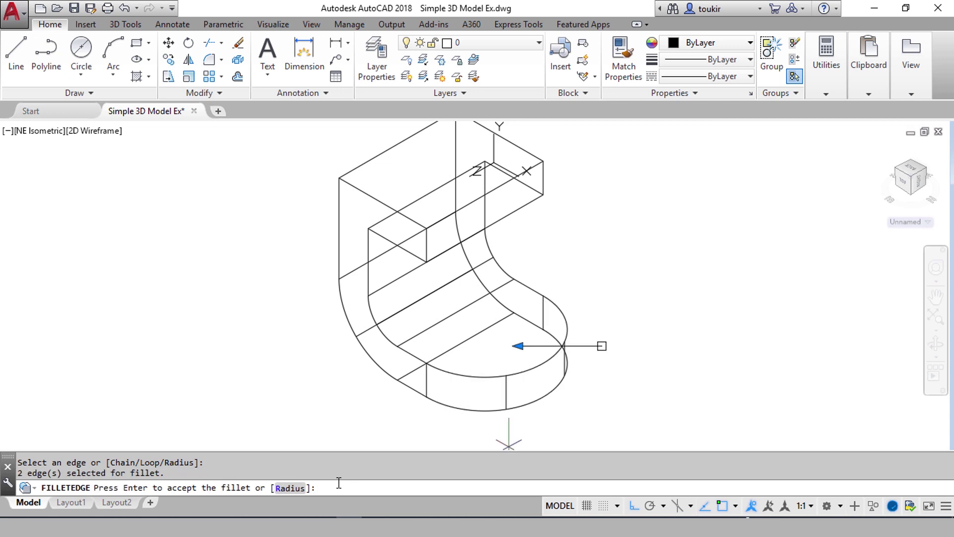
{"action": "key", "text": "Return"}
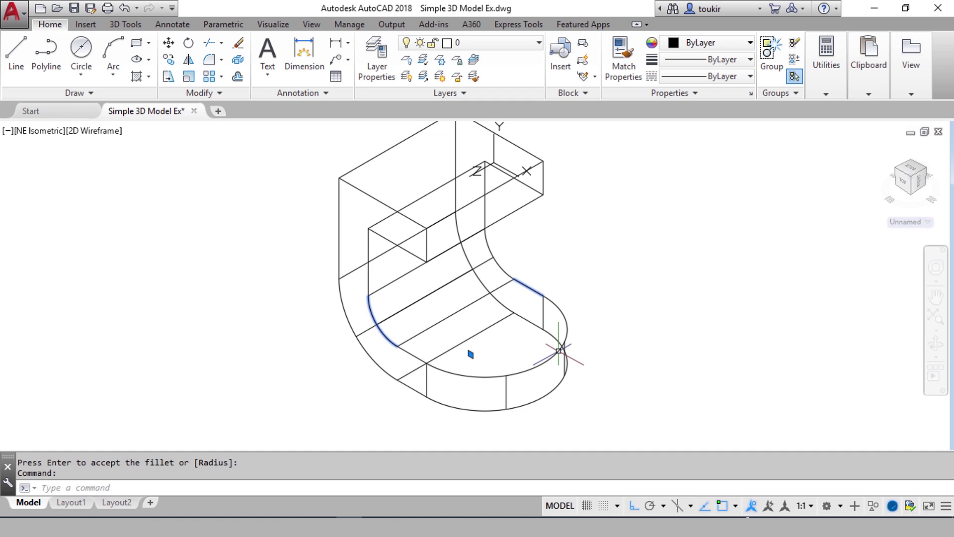
- Reorient the UCS so its Z axis points straight up
{"action": "key", "text": "Escape"}
{"action": "scroll", "coordinate": [528, 307], "scroll_direction": "down", "scroll_amount": 2}
{"action": "scroll", "coordinate": [534, 236], "scroll_direction": "up", "scroll_amount": 2}
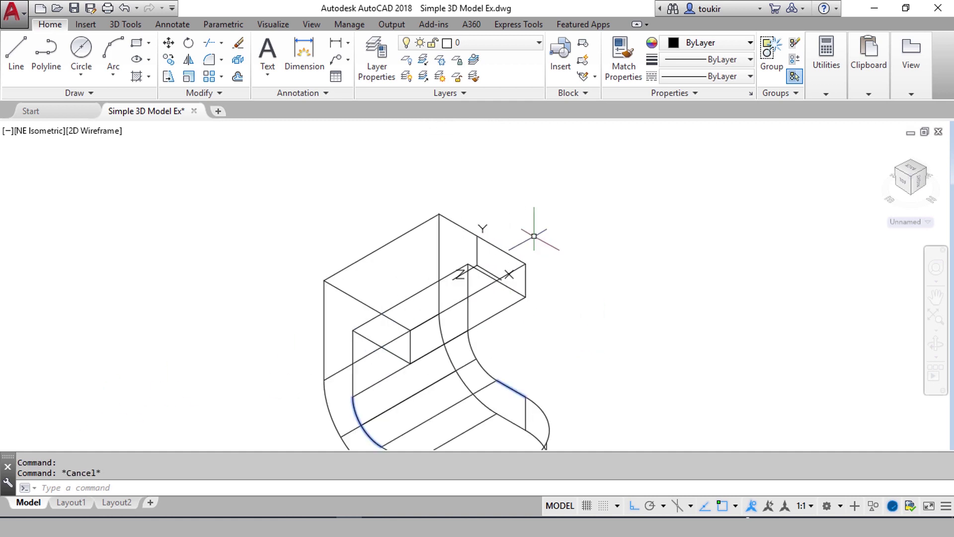
{"action": "left_click", "coordinate": [477, 265]}
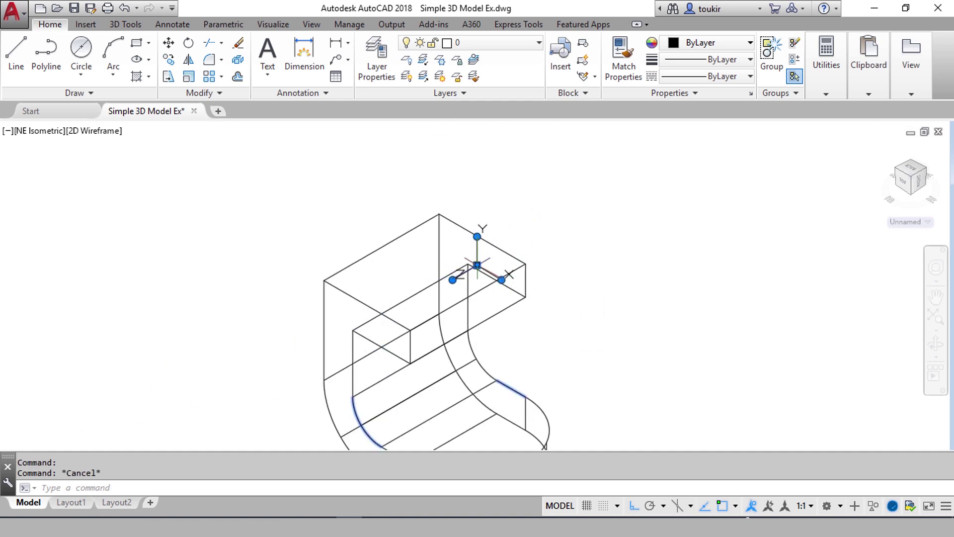
{"action": "left_click", "coordinate": [453, 278]}
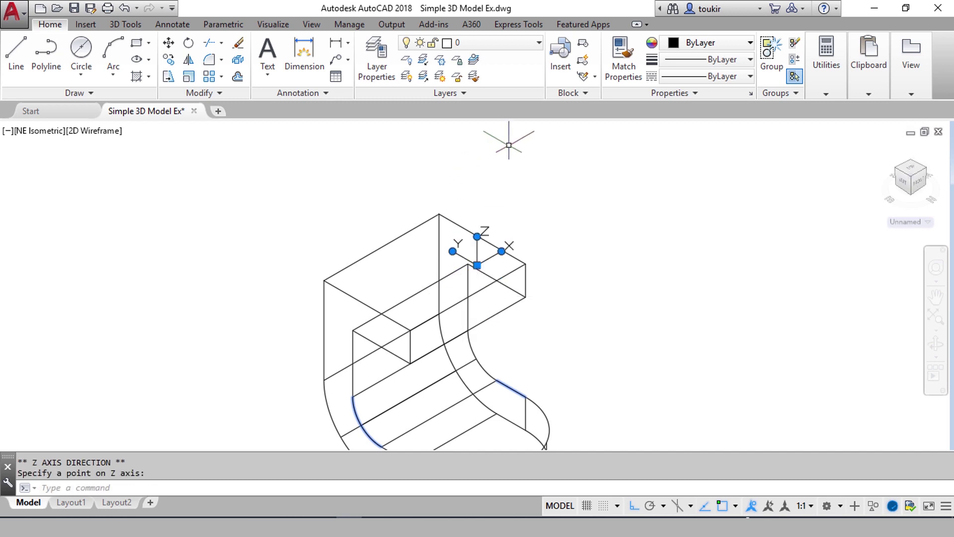
{"action": "scroll", "coordinate": [505, 132], "scroll_direction": "down", "scroll_amount": 2}
{"action": "key", "text": "Escape"}
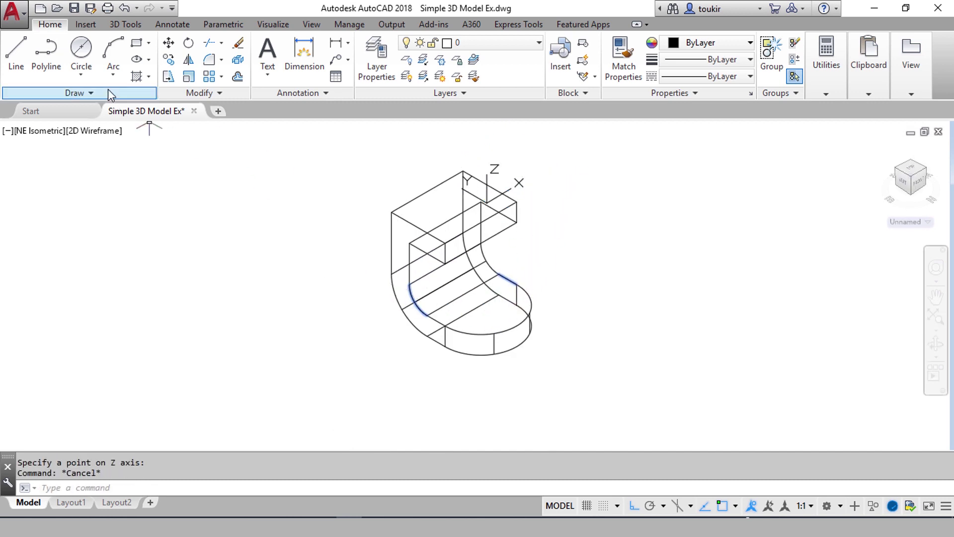
- Draw a 20-diameter Center, Diameter circle centred on the base's top face
{"action": "left_click", "coordinate": [81, 75]}
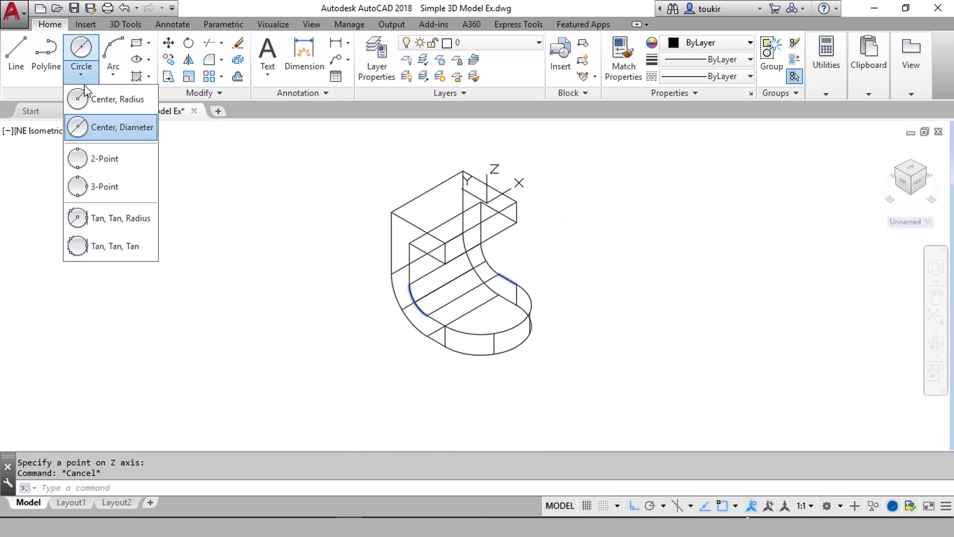
{"action": "left_click", "coordinate": [93, 131]}
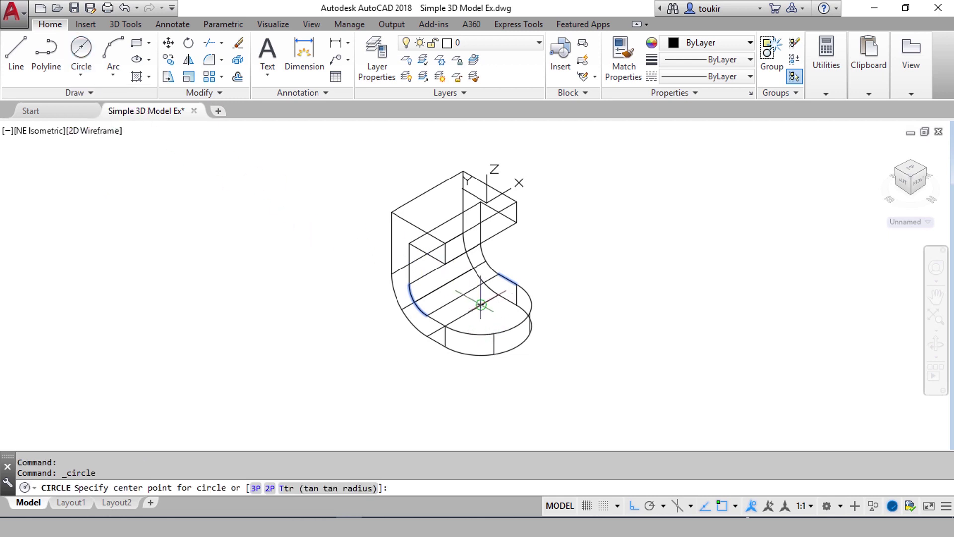
{"action": "scroll", "coordinate": [481, 304], "scroll_direction": "up", "scroll_amount": 4}
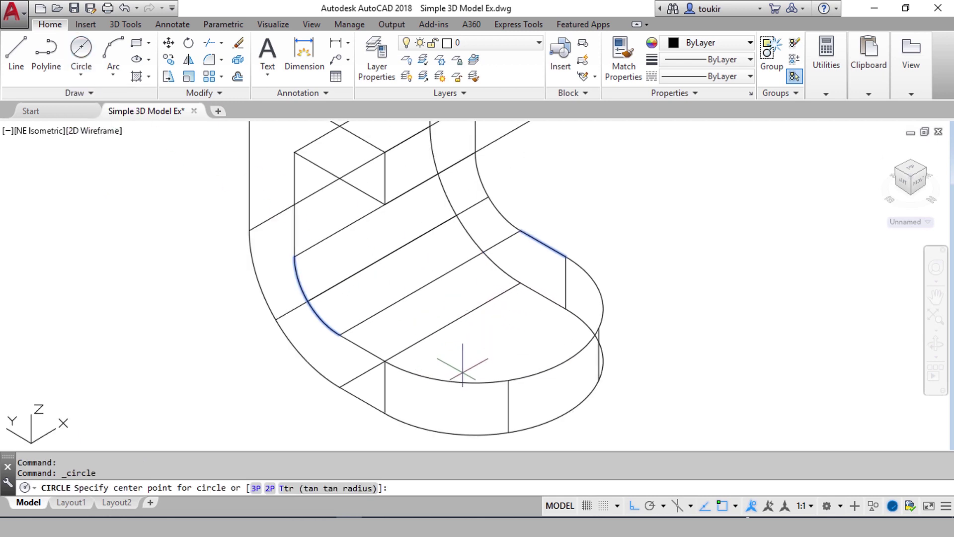
{"action": "left_click", "coordinate": [475, 308]}
{"action": "type", "text": "20"}
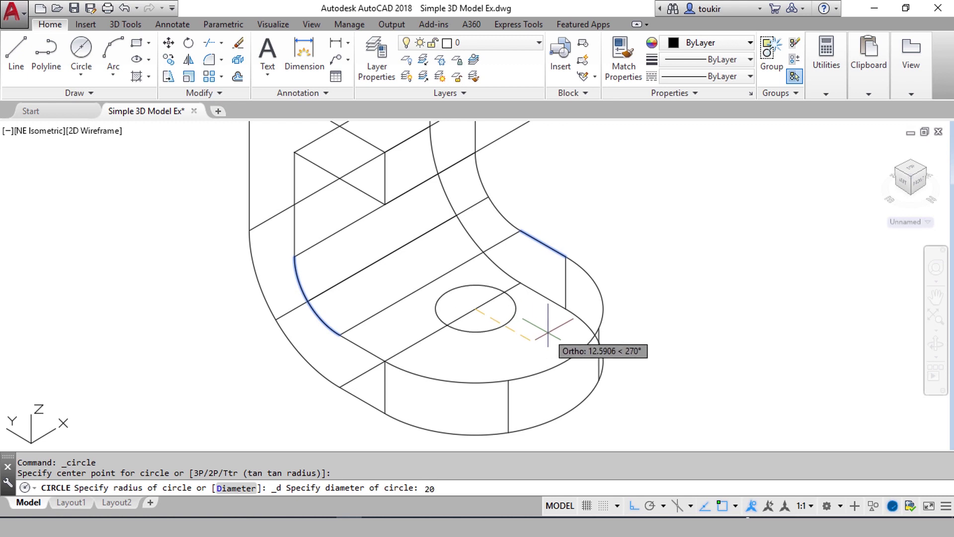
{"action": "key", "text": "Return"}
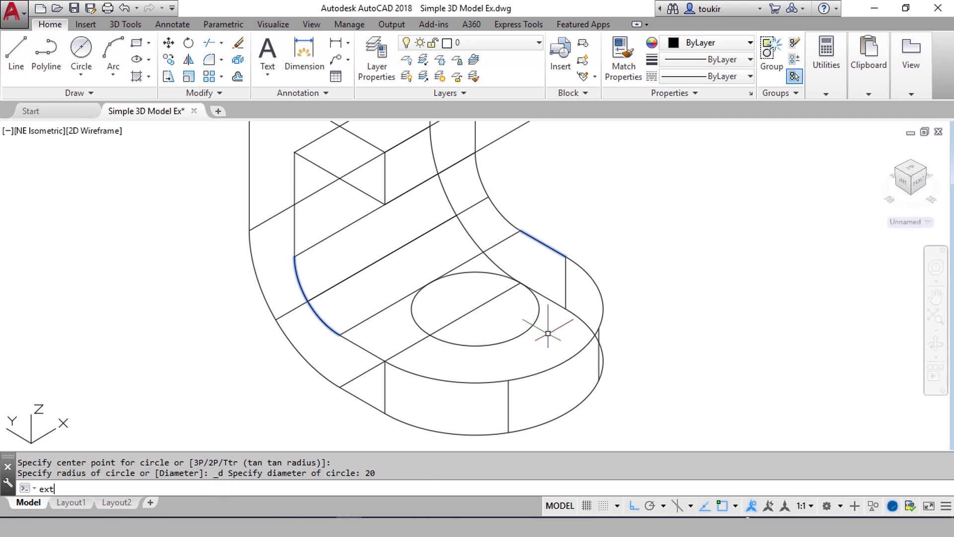
- Extrude the 20-diameter circle into a cylinder
{"action": "key", "text": "Return"}
{"action": "left_click", "coordinate": [533, 317]}
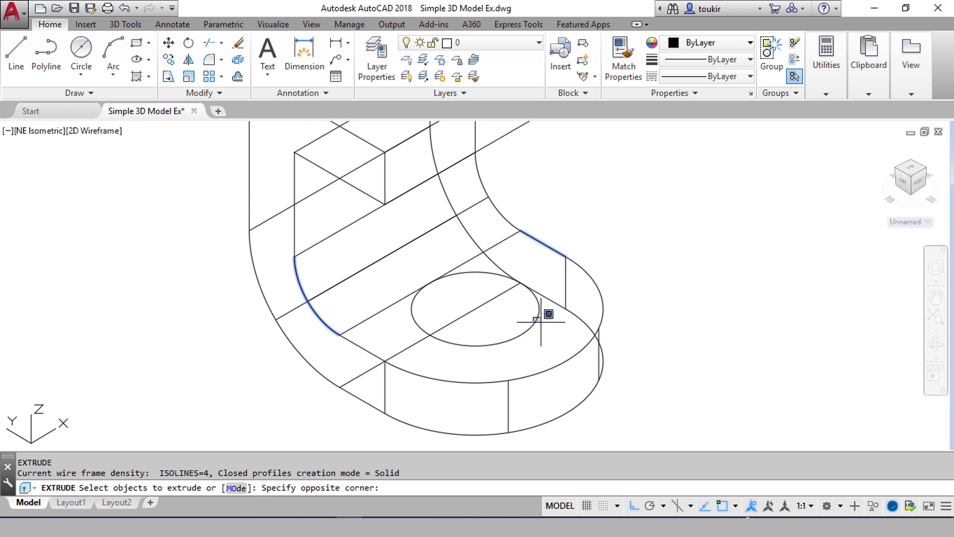
{"action": "left_click", "coordinate": [536, 321]}
{"action": "scroll", "coordinate": [536, 299], "scroll_direction": "down", "scroll_amount": 2}
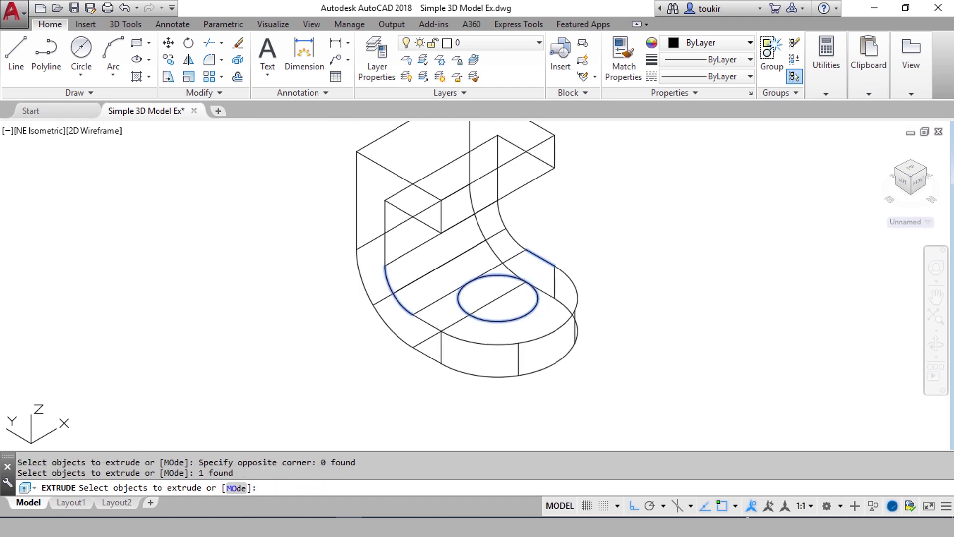
{"action": "key", "text": "Return"}
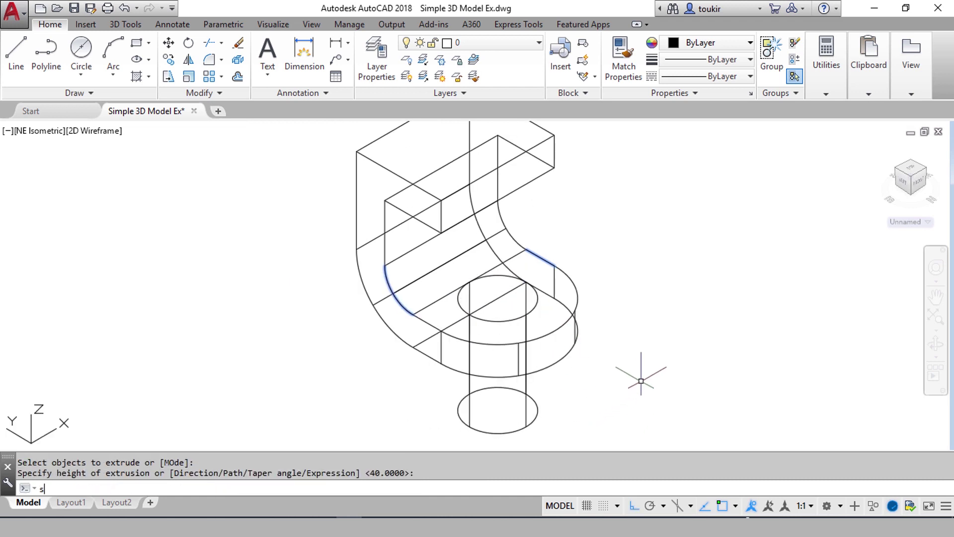
- Subtract the cylinder from the bracket to cut the hole through the base
{"action": "key", "text": "Return"}
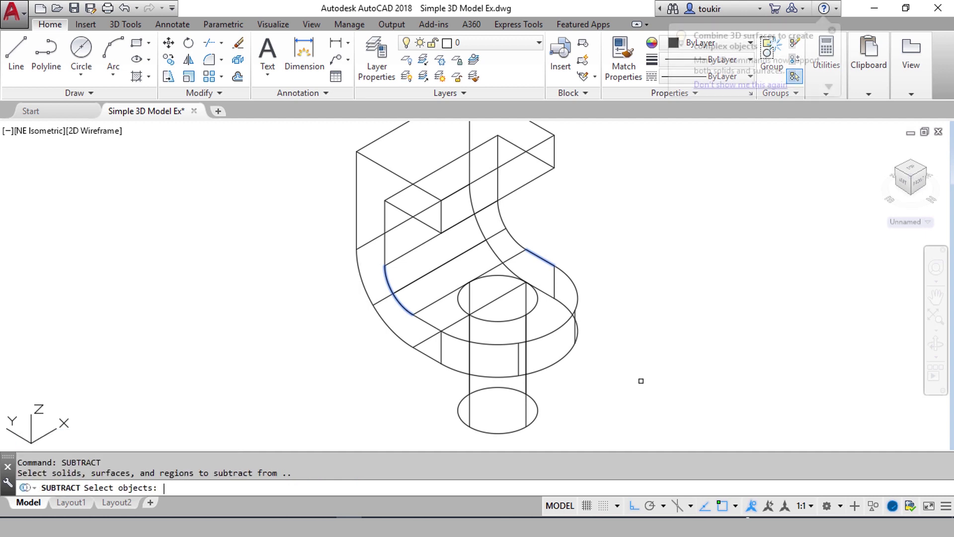
{"action": "left_click", "coordinate": [578, 291]}
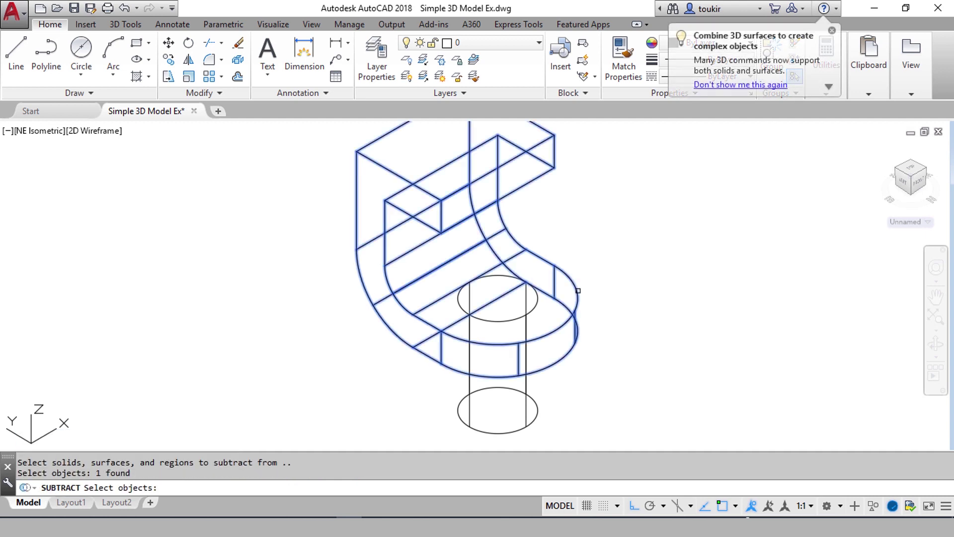
{"action": "key", "text": "Return"}
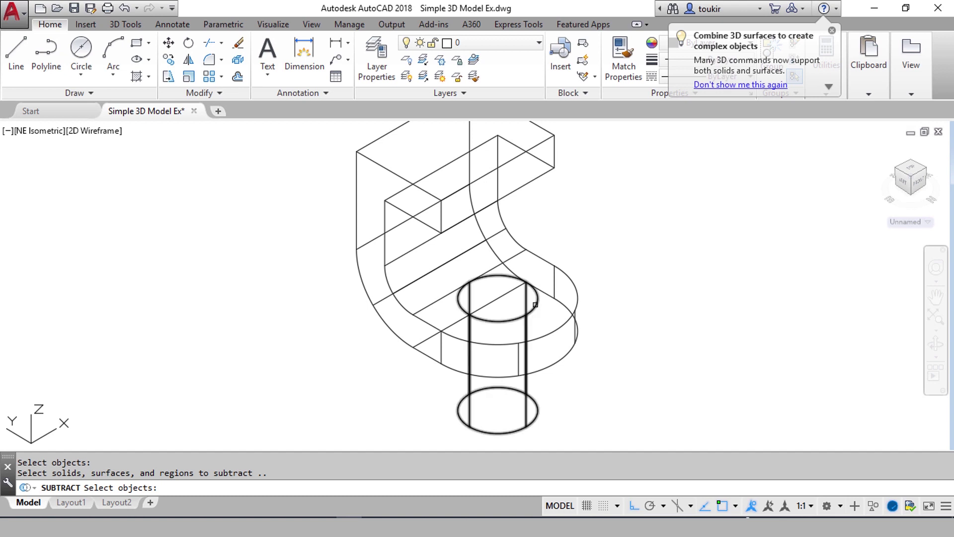
{"action": "left_click", "coordinate": [537, 300]}
{"action": "key", "text": "Return"}
{"action": "left_click", "coordinate": [571, 273]}
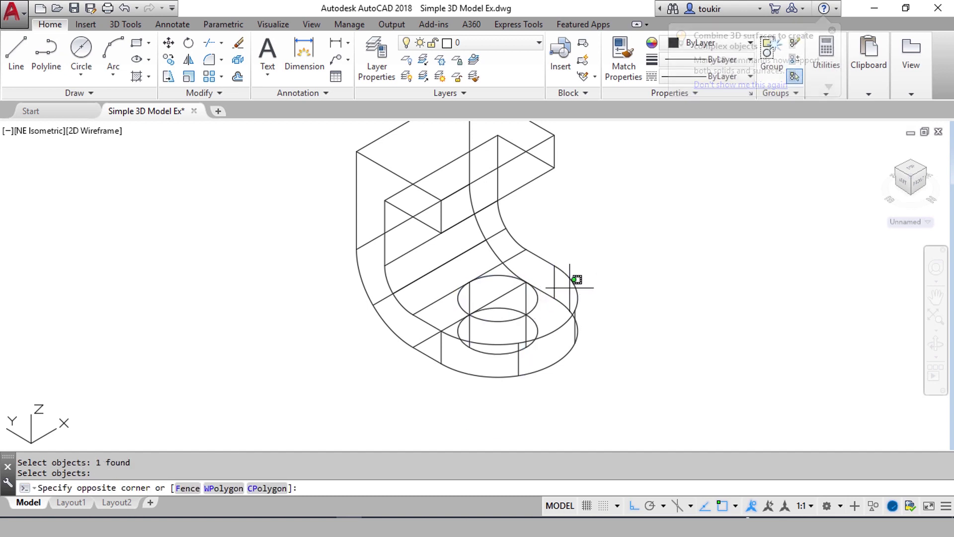
{"action": "key", "text": "Escape"}
{"action": "left_click", "coordinate": [570, 273]}
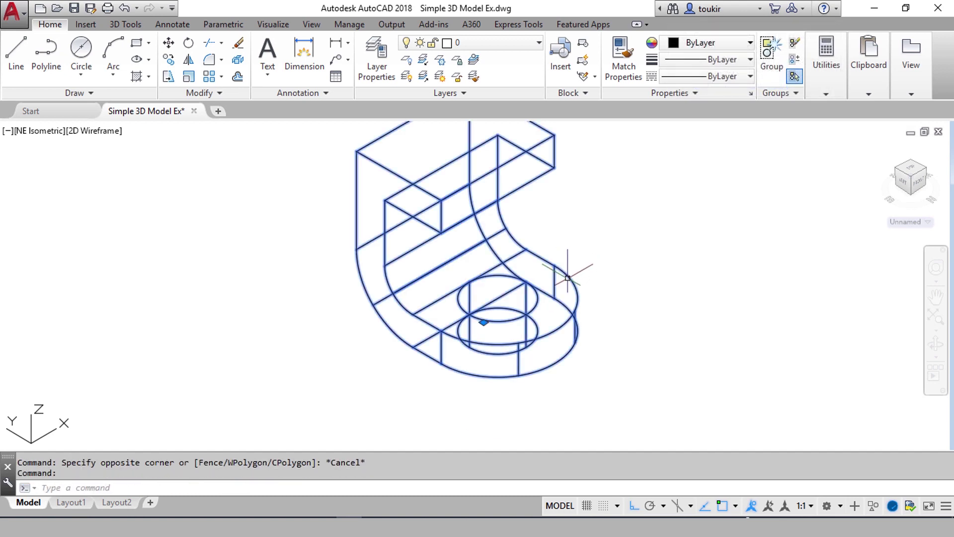
- Set the selected bracket's colour to red
{"action": "left_click", "coordinate": [721, 45]}
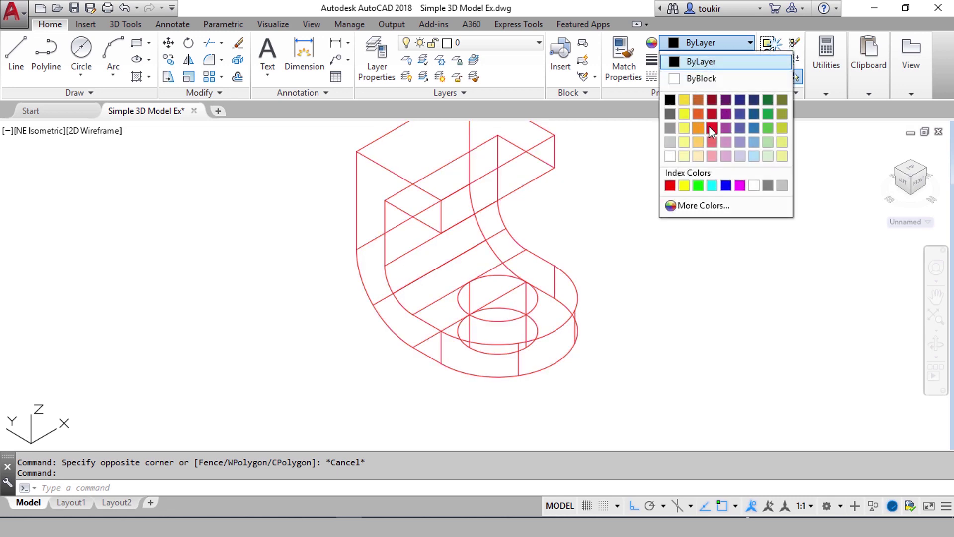
{"action": "left_click", "coordinate": [710, 126]}
{"action": "key", "text": "Escape"}
- Try Realistic and Shaded with edges, settling on the Conceptual visual style
{"action": "left_click", "coordinate": [96, 131]}
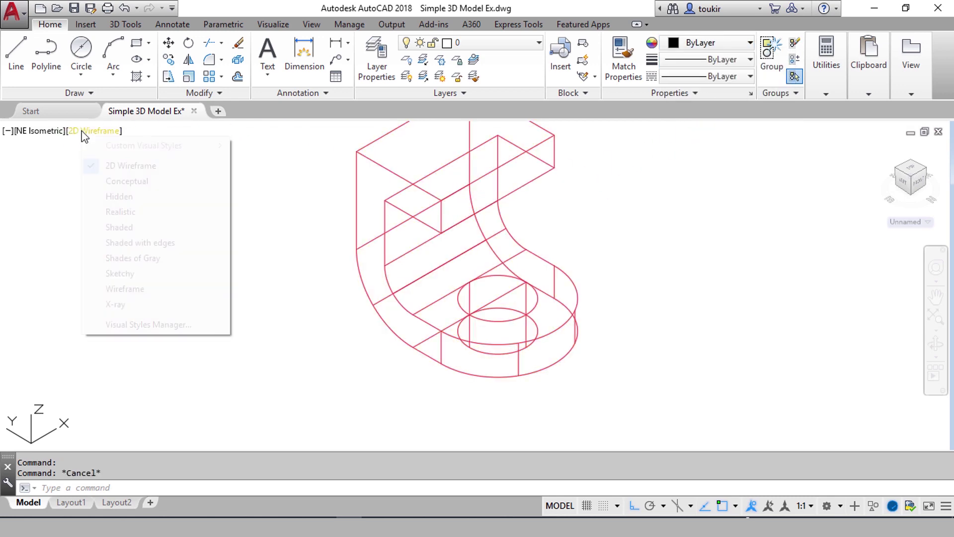
{"action": "left_click", "coordinate": [127, 212]}
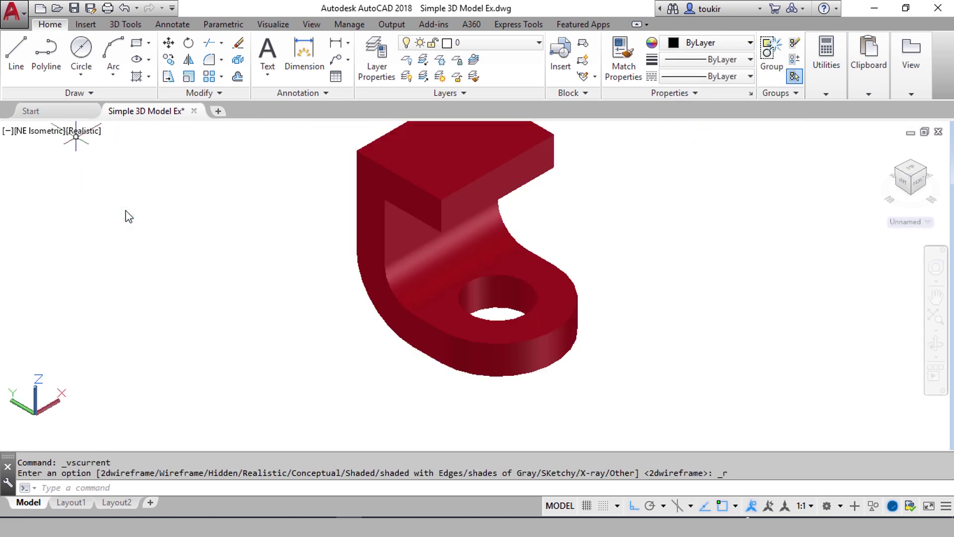
{"action": "left_click", "coordinate": [83, 131]}
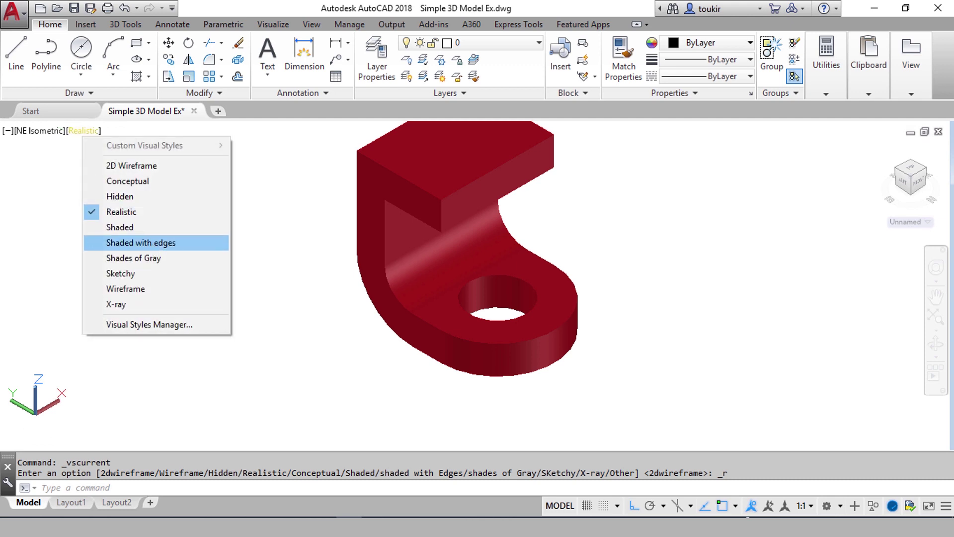
{"action": "left_click", "coordinate": [144, 241]}
{"action": "left_click", "coordinate": [115, 131]}
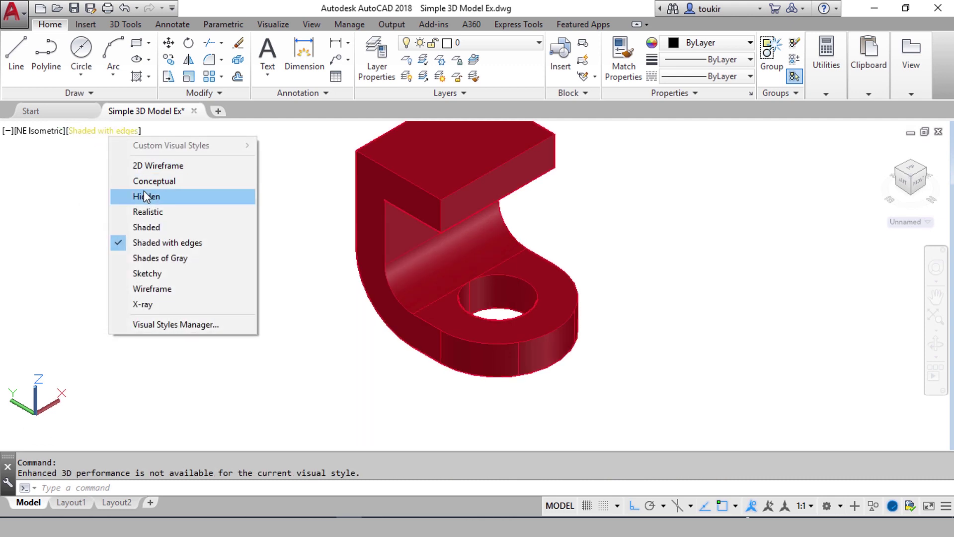
{"action": "left_click", "coordinate": [144, 180]}
{"action": "scroll", "coordinate": [417, 294], "scroll_direction": "down", "scroll_amount": 2}
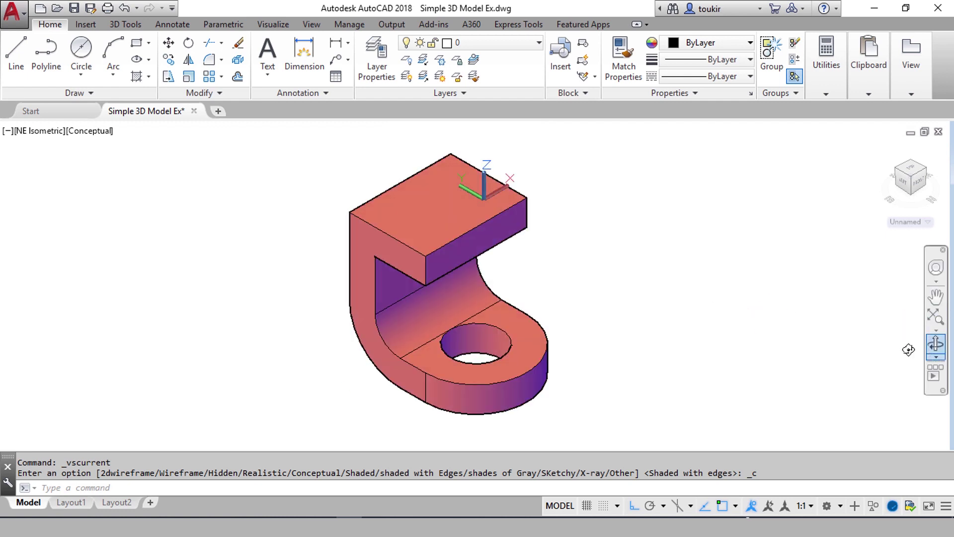
- Orbit the red bracket to see it from behind and the front, then exit orbit
{"action": "left_click_drag", "start_coordinate": [561, 347], "coordinate": [733, 338]}
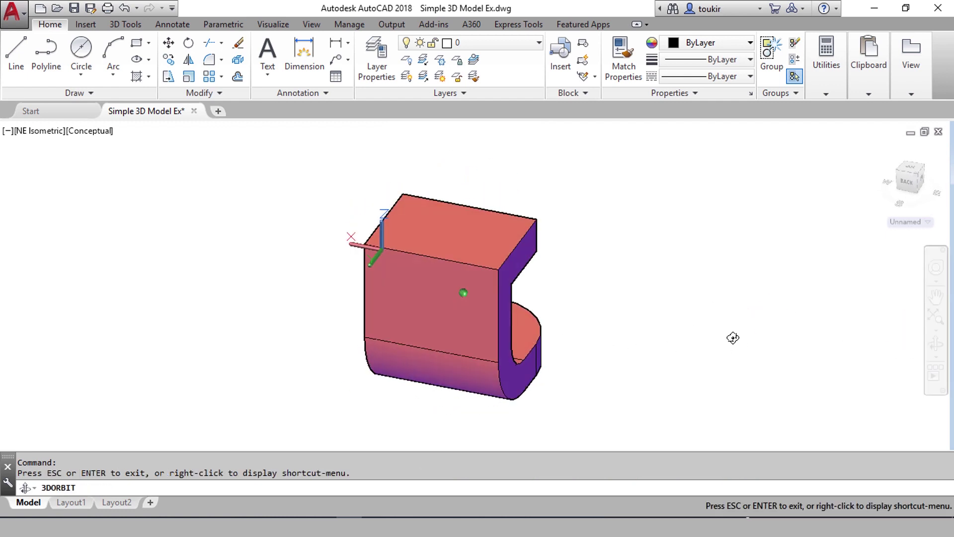
{"action": "mouse_move", "coordinate": [351, 320]}
{"action": "left_mouse_down"}
{"action": "mouse_move", "coordinate": [615, 284]}
{"action": "mouse_move", "coordinate": [591, 322]}
{"action": "mouse_move", "coordinate": [396, 276]}
{"action": "mouse_move", "coordinate": [300, 275]}
{"action": "mouse_move", "coordinate": [233, 292]}
{"action": "mouse_move", "coordinate": [239, 330]}
{"action": "mouse_move", "coordinate": [351, 330]}
{"action": "mouse_move", "coordinate": [549, 298]}
{"action": "mouse_move", "coordinate": [711, 301]}
{"action": "left_mouse_up"}
{"action": "key", "text": "Escape"}
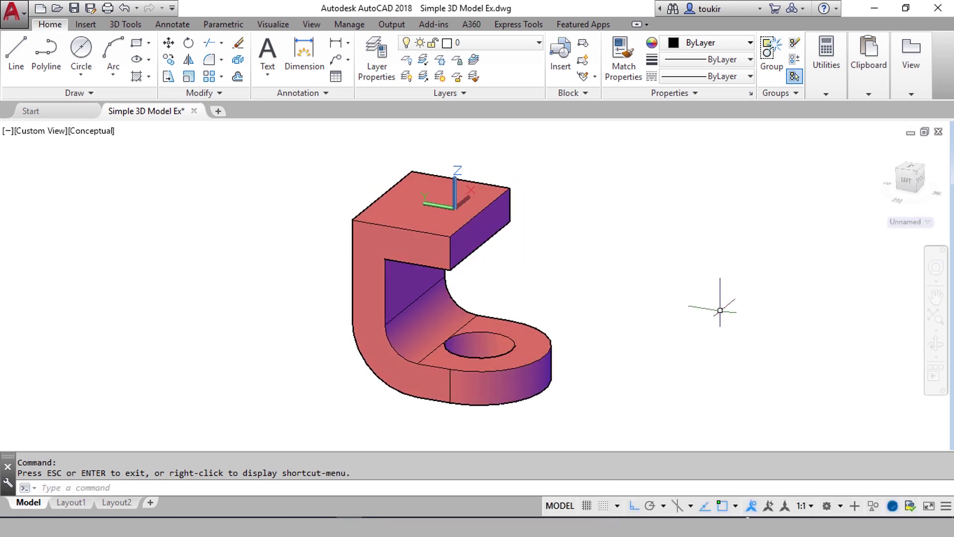